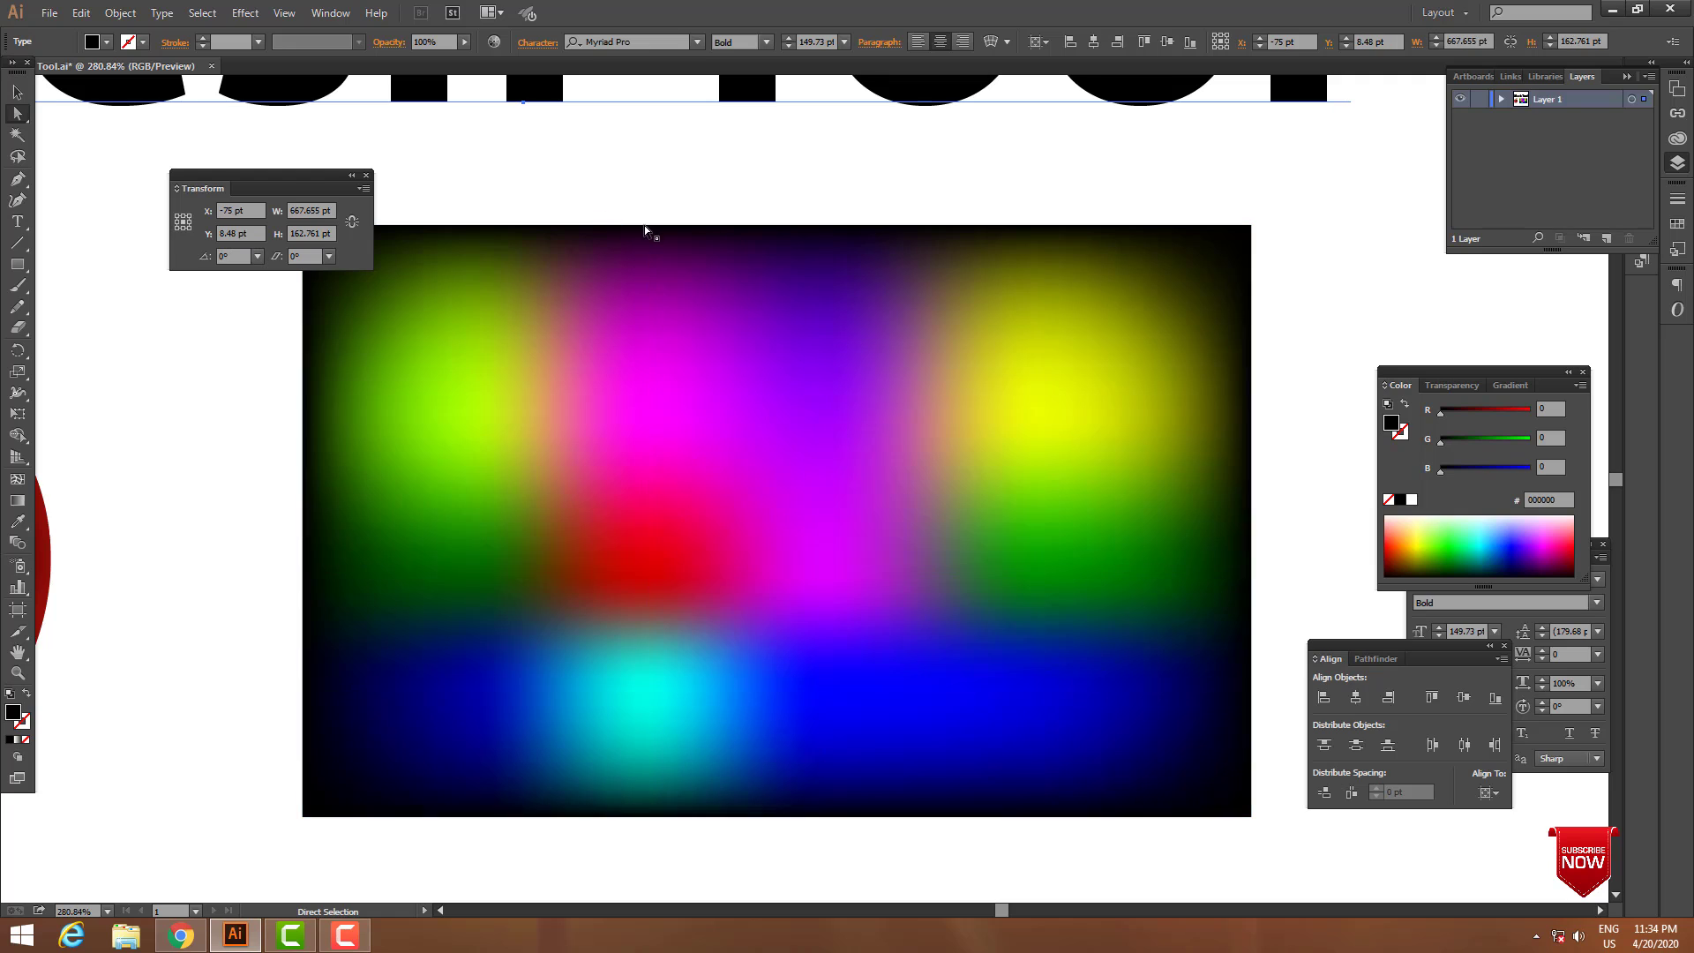
# Colour two mesh points on the rectangle's top edge: the one above the magenta area green, the one above the yellow area red.
pyautogui.click(647, 225)
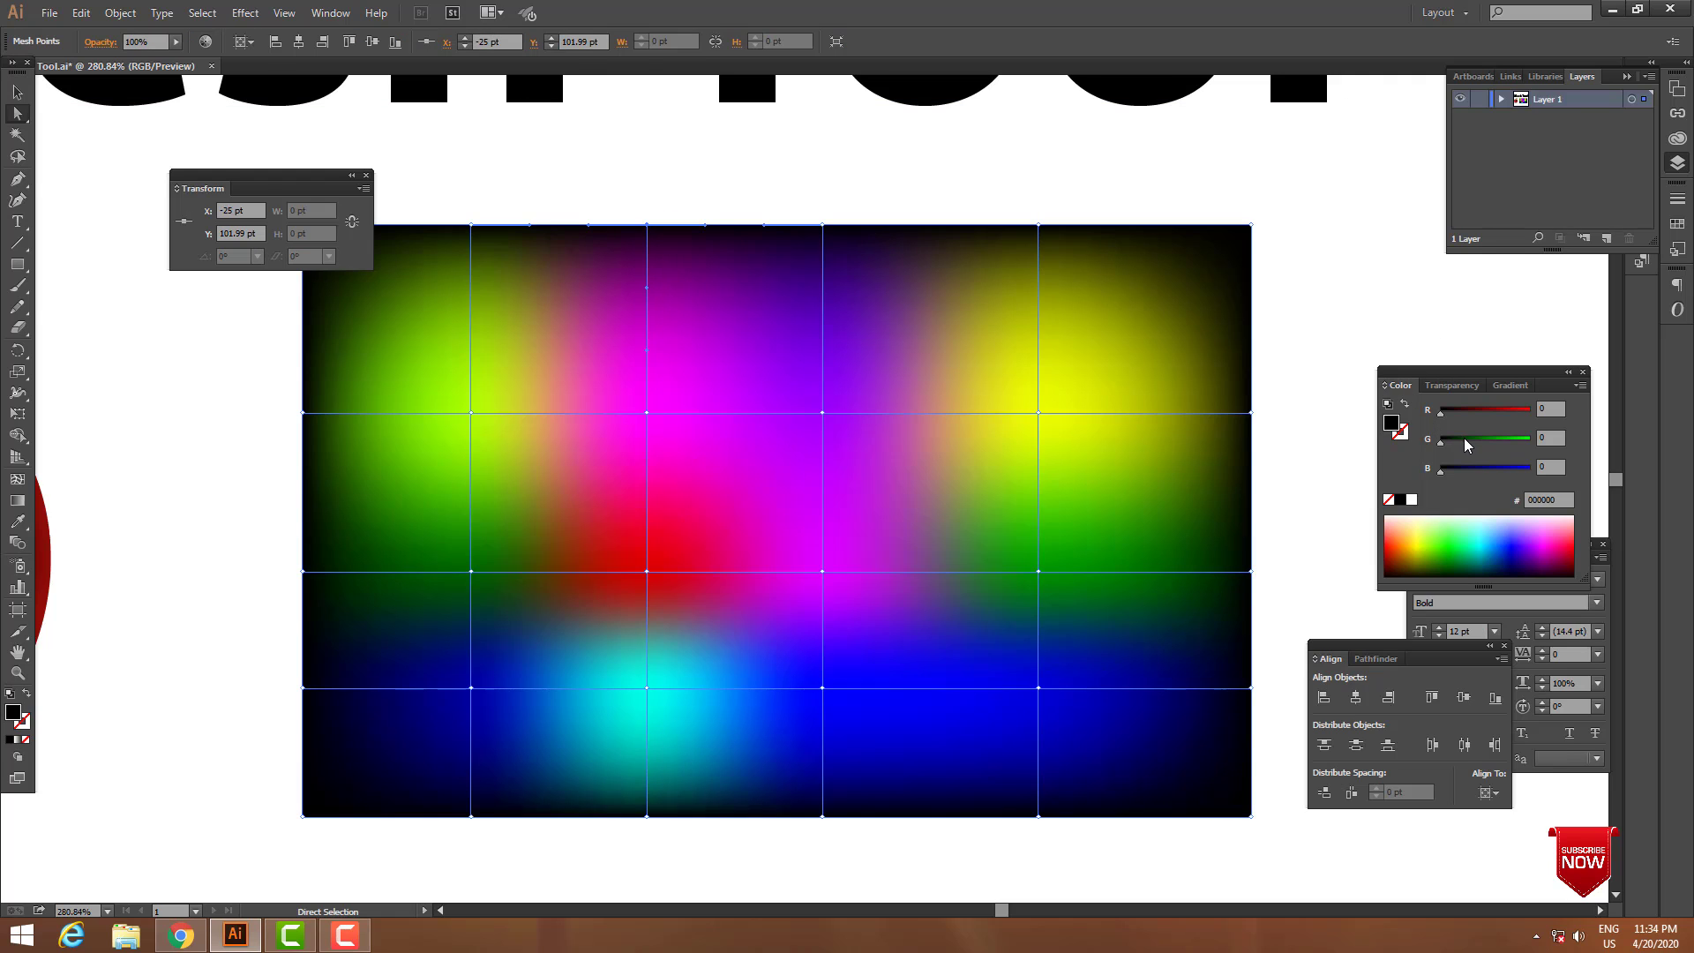
pyautogui.moveTo(1466, 440); pyautogui.dragTo(1493, 441)
pyautogui.click(1038, 226)
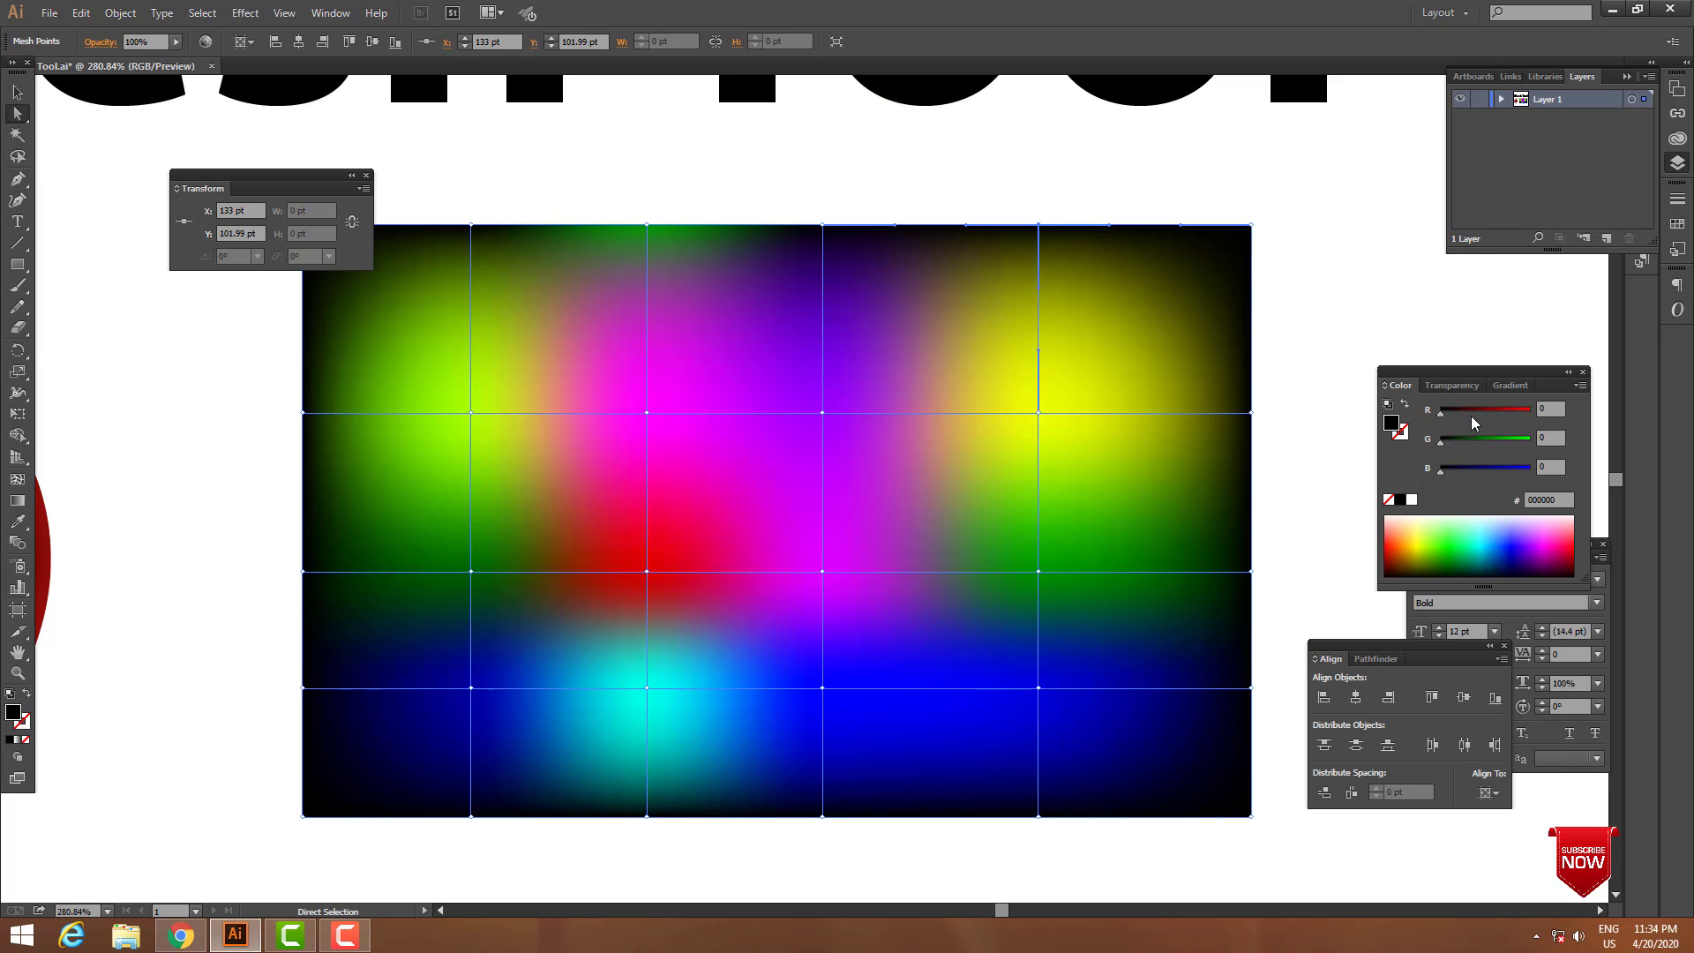
pyautogui.moveTo(1471, 414); pyautogui.dragTo(1498, 413)
# Colour the mesh points along the rectangle's right edge: the upper two red, with R 211 for the first, and the lowest green with G 192.
pyautogui.click(1157, 181)
pyautogui.click(1251, 412)
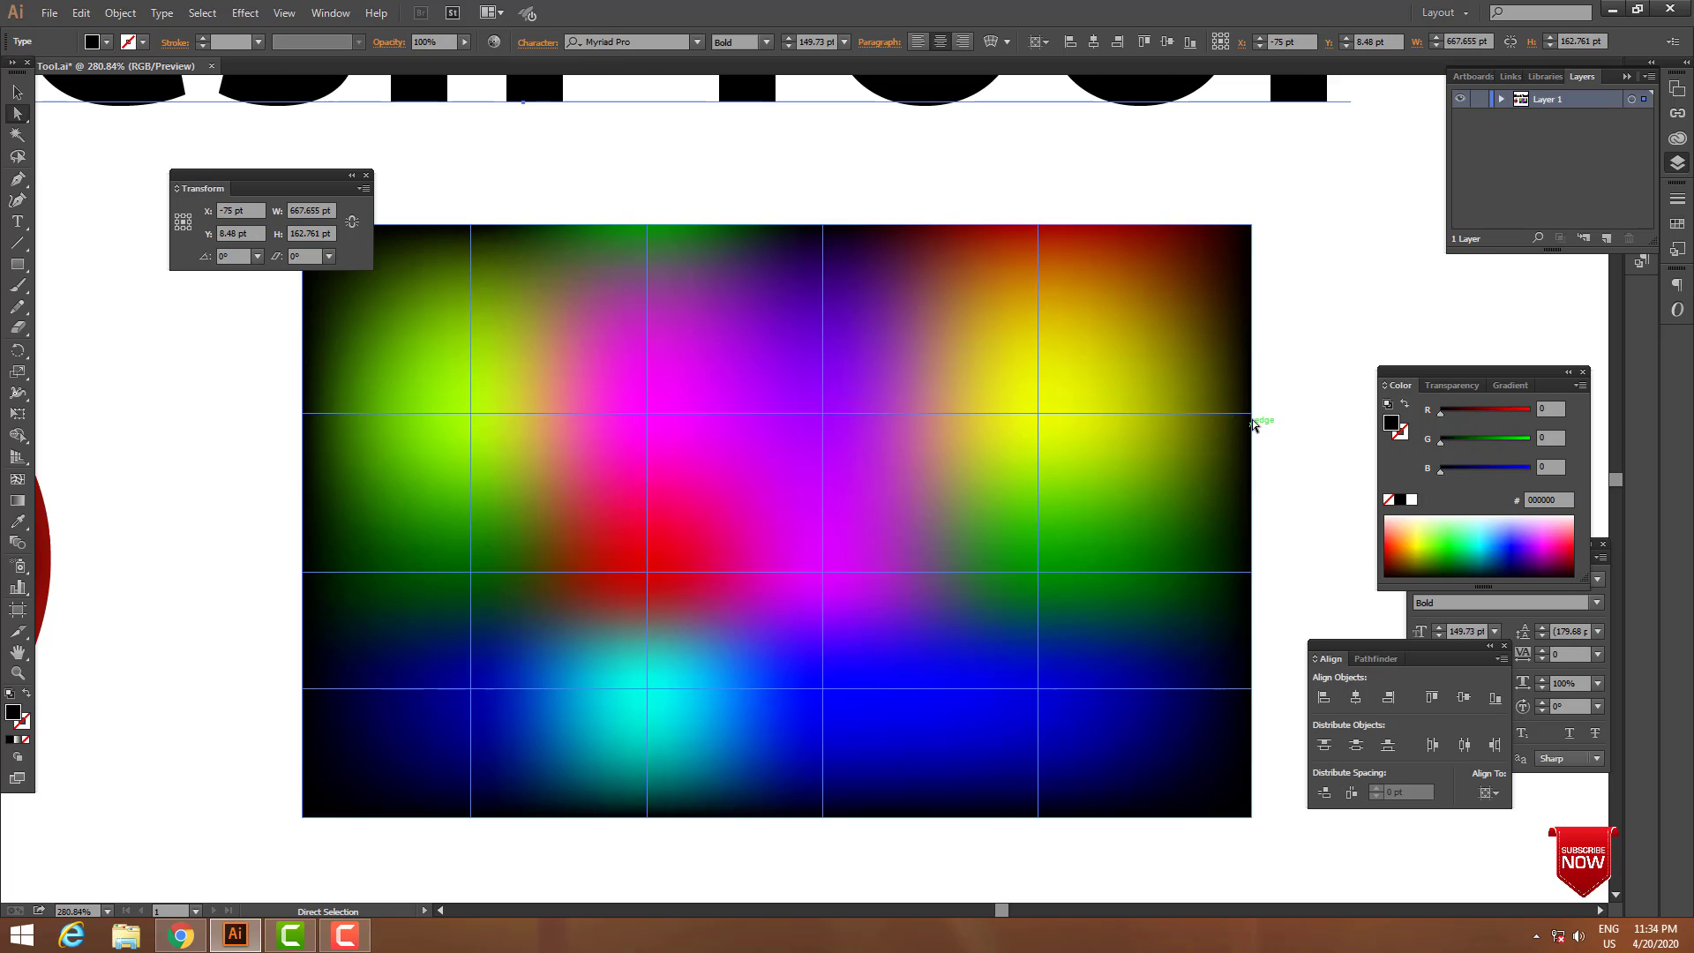
pyautogui.click(1580, 386)
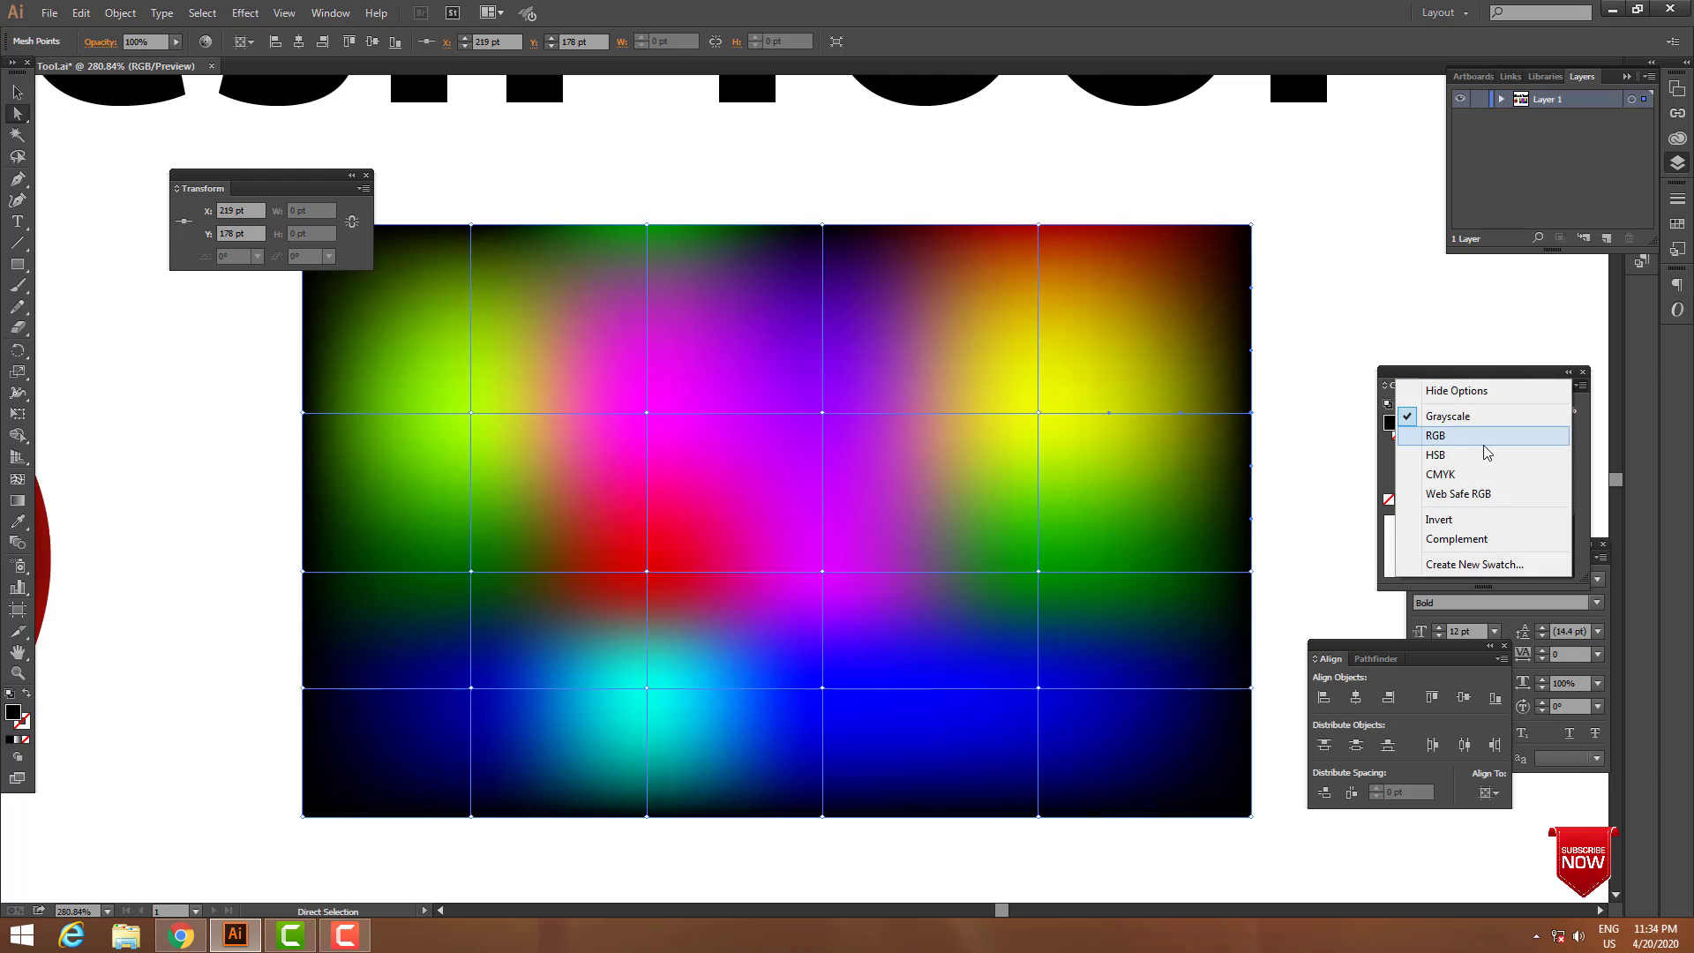
pyautogui.click(1447, 436)
pyautogui.moveTo(1495, 411); pyautogui.dragTo(1515, 414)
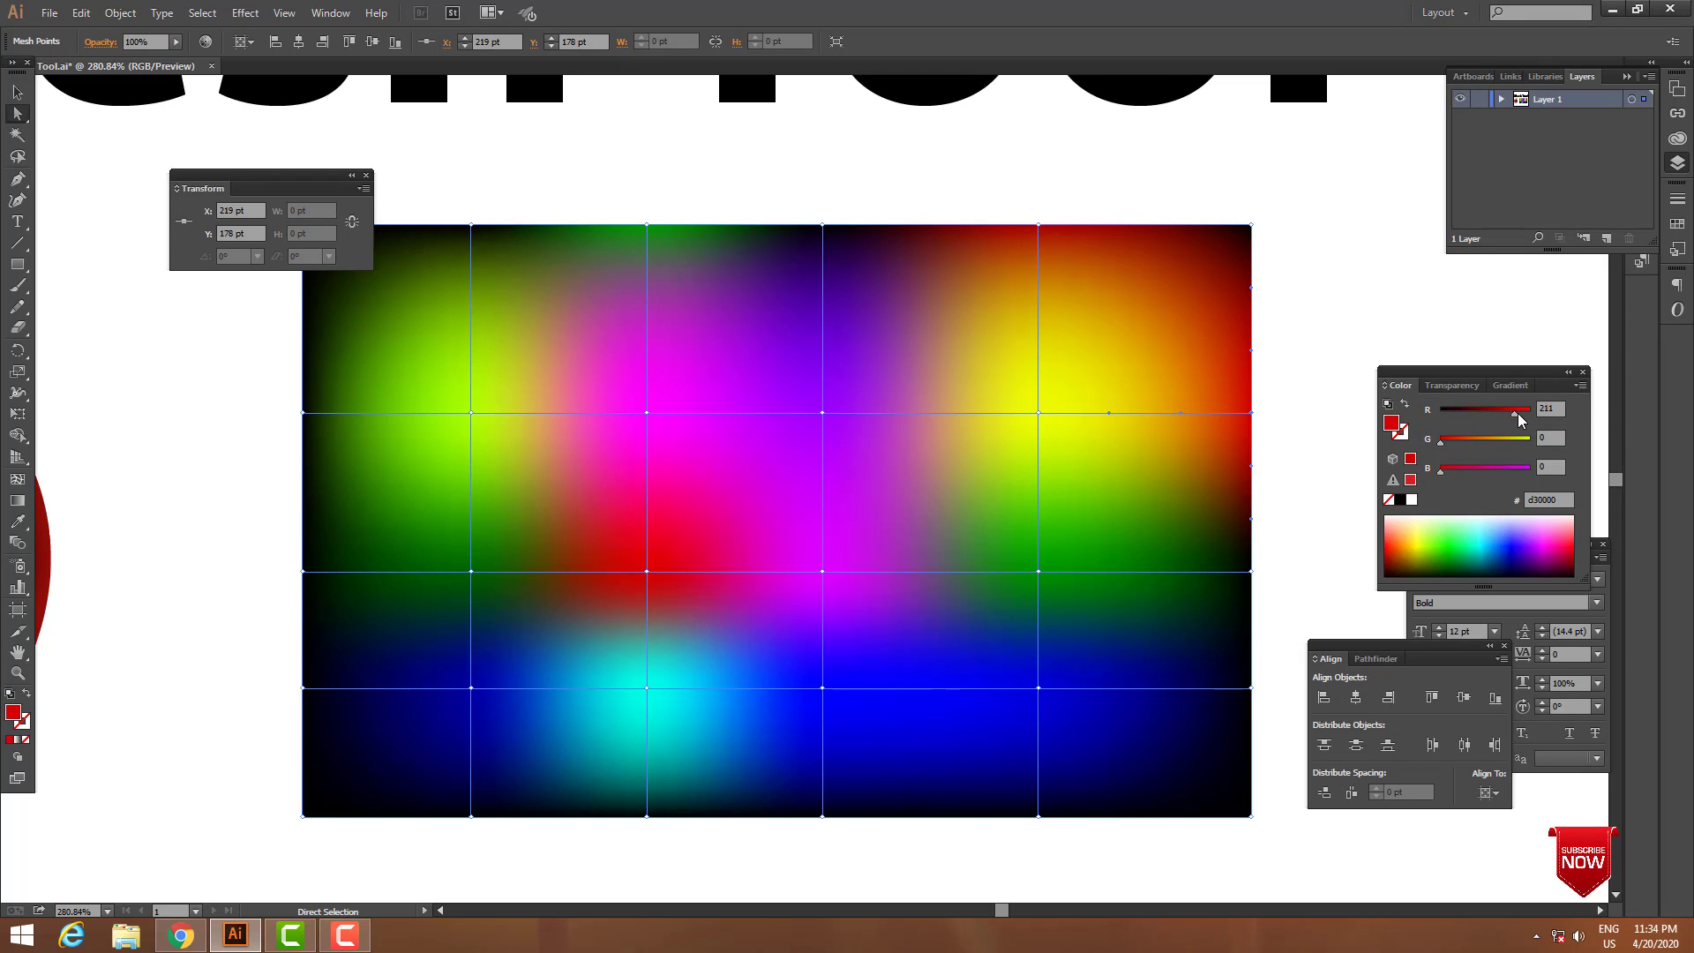
pyautogui.click(1251, 571)
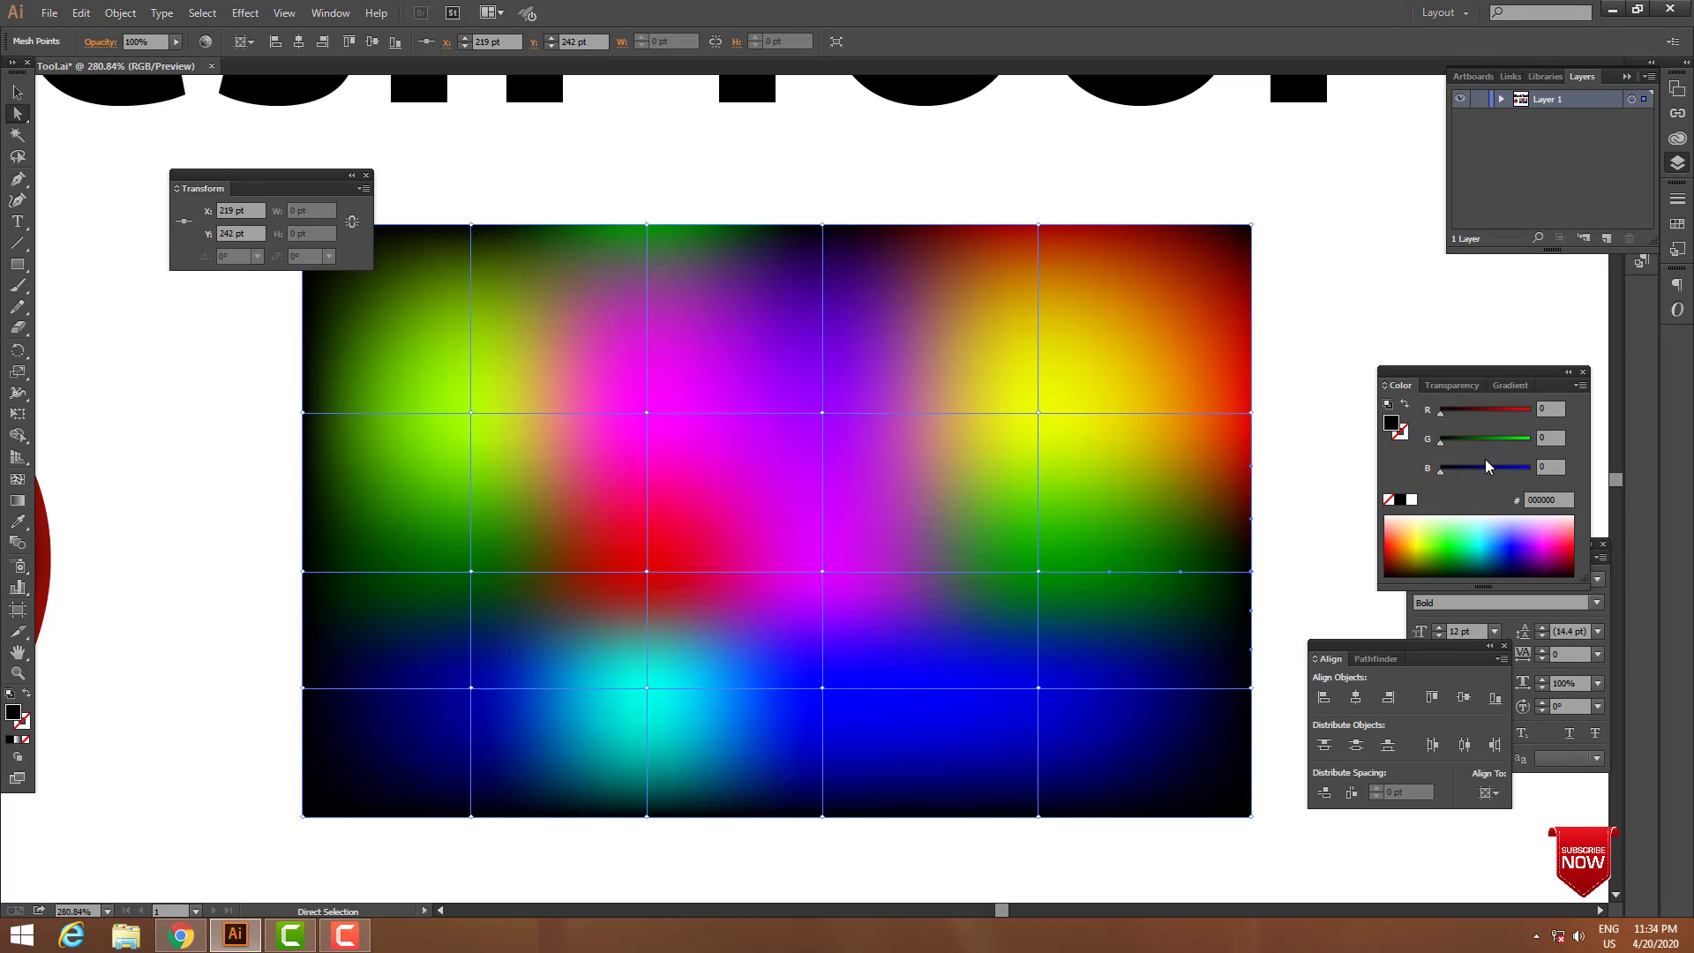
pyautogui.moveTo(1485, 413)
pyautogui.mouseDown()
pyautogui.moveTo(1519, 412)
pyautogui.moveTo(1508, 439)
pyautogui.mouseUp()
pyautogui.click(1252, 689)
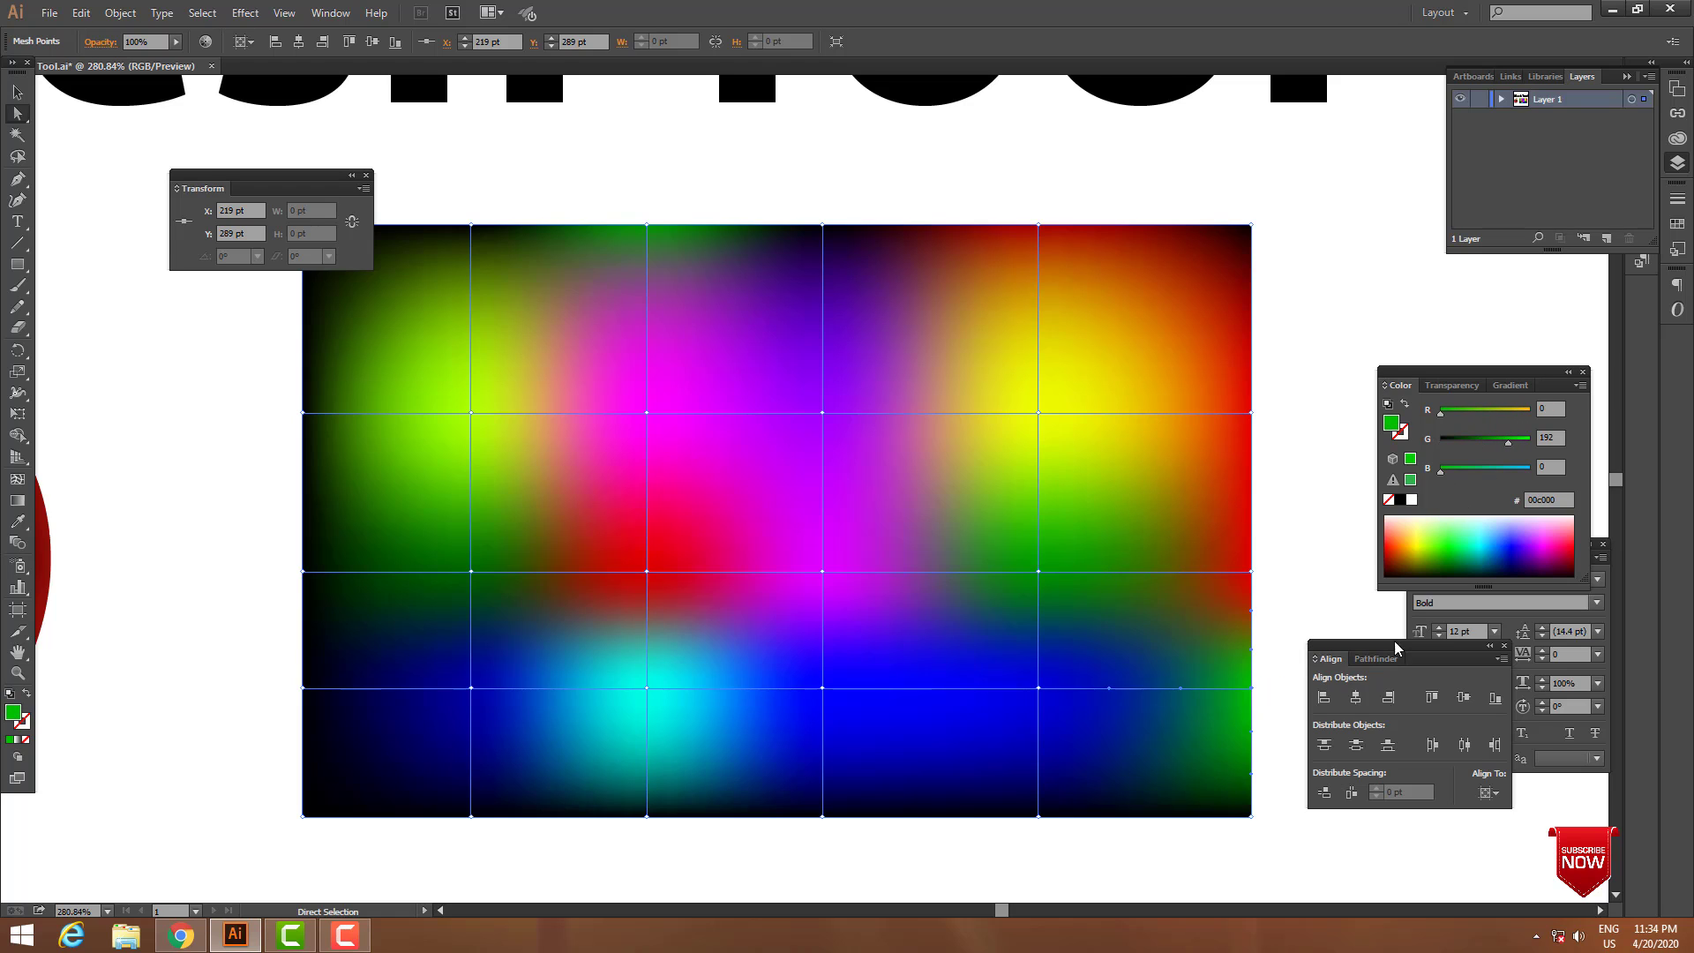
# Colour two mesh points on the bottom edge: the one below the yellow column blue and its neighbour towards the centre yellow, ffff00.
pyautogui.click(1038, 816)
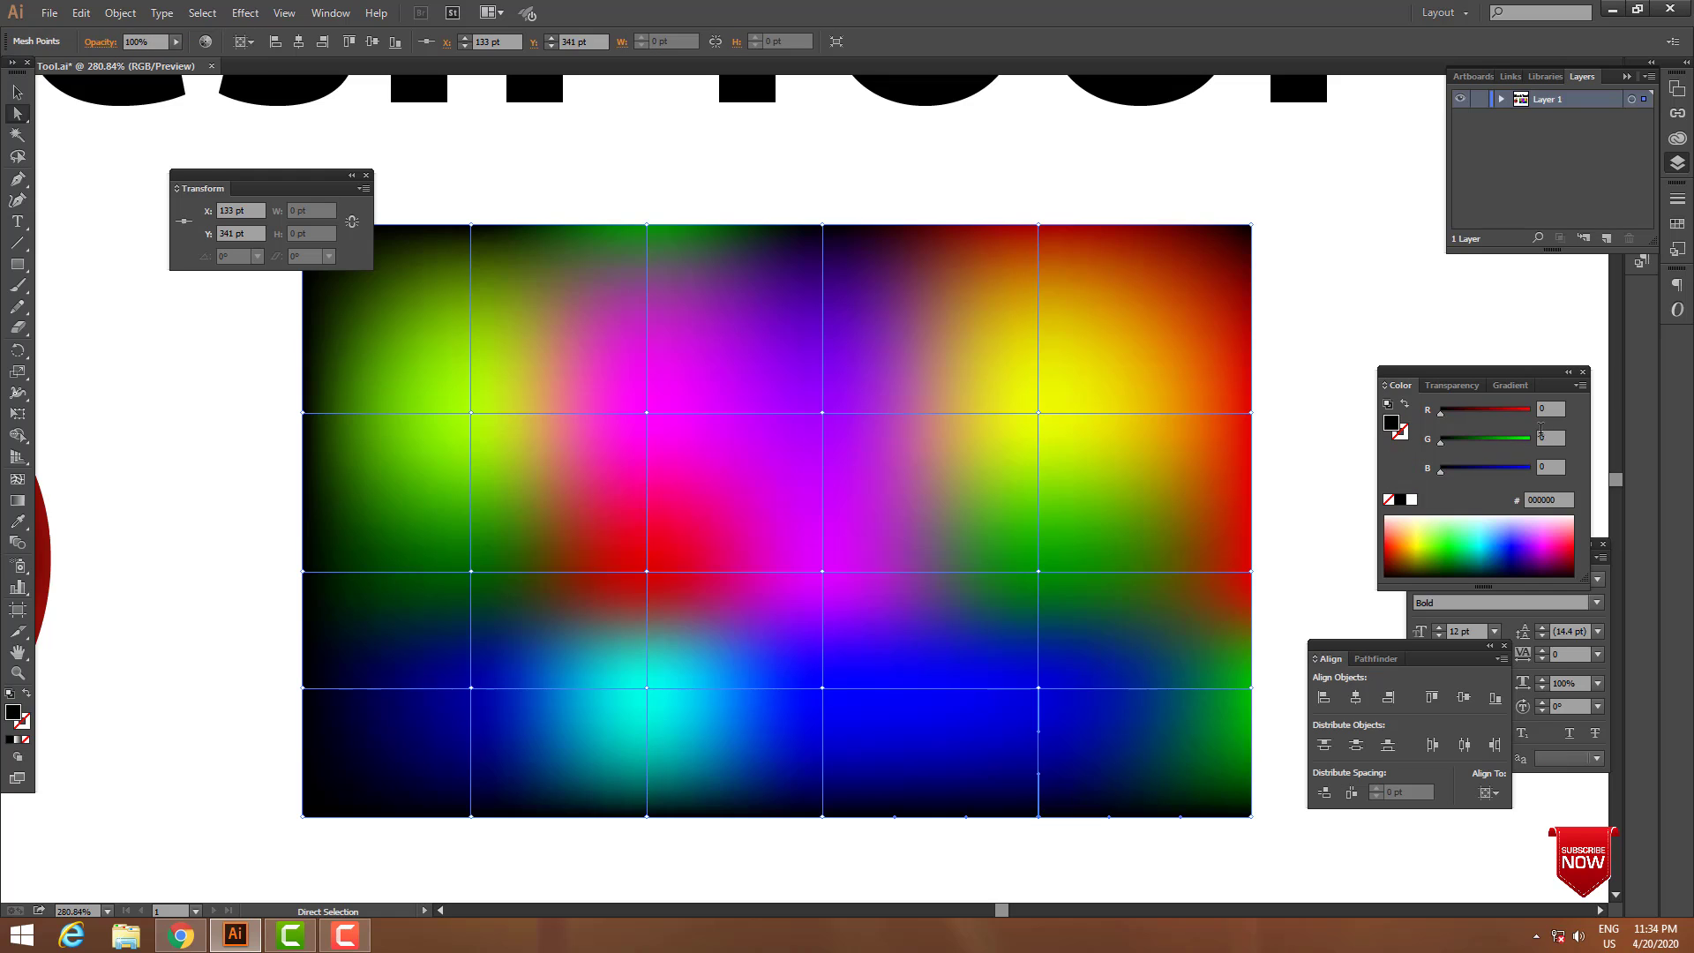
pyautogui.moveTo(1493, 475); pyautogui.dragTo(1564, 460)
pyautogui.click(823, 817)
pyautogui.moveTo(1500, 413); pyautogui.dragTo(1588, 414)
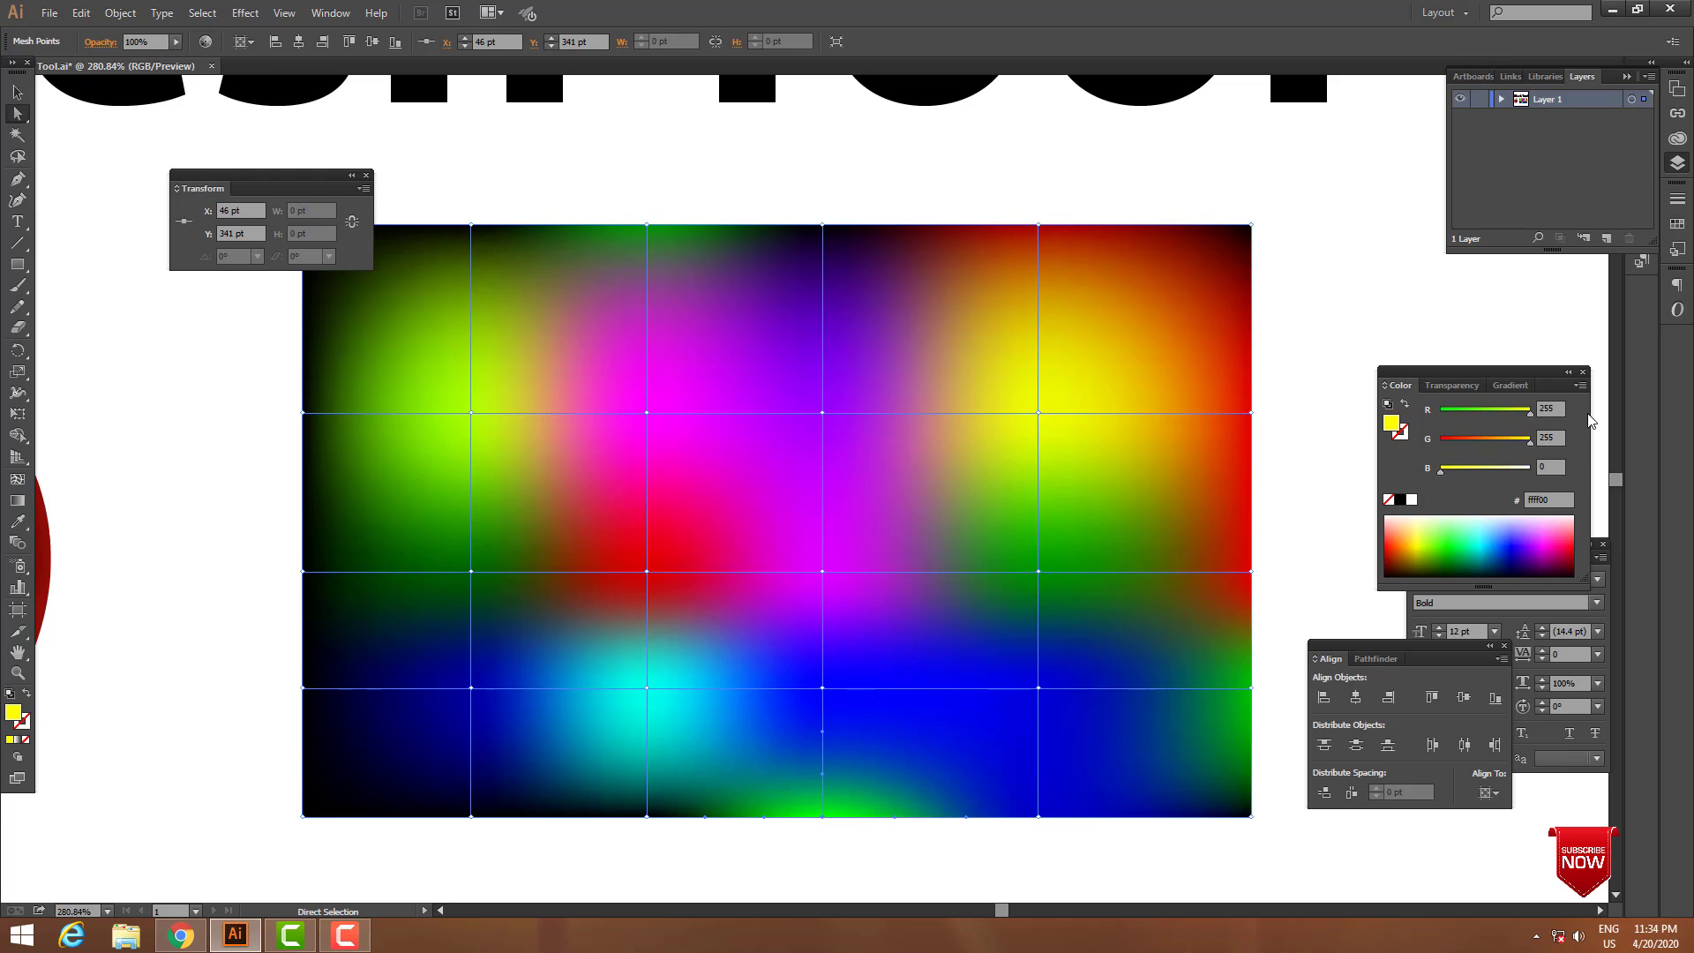
# Colour the bottom-edge mesh point below the cyan area red, ff0000, and the next one towards the left edge darker red, d40000.
pyautogui.click(647, 817)
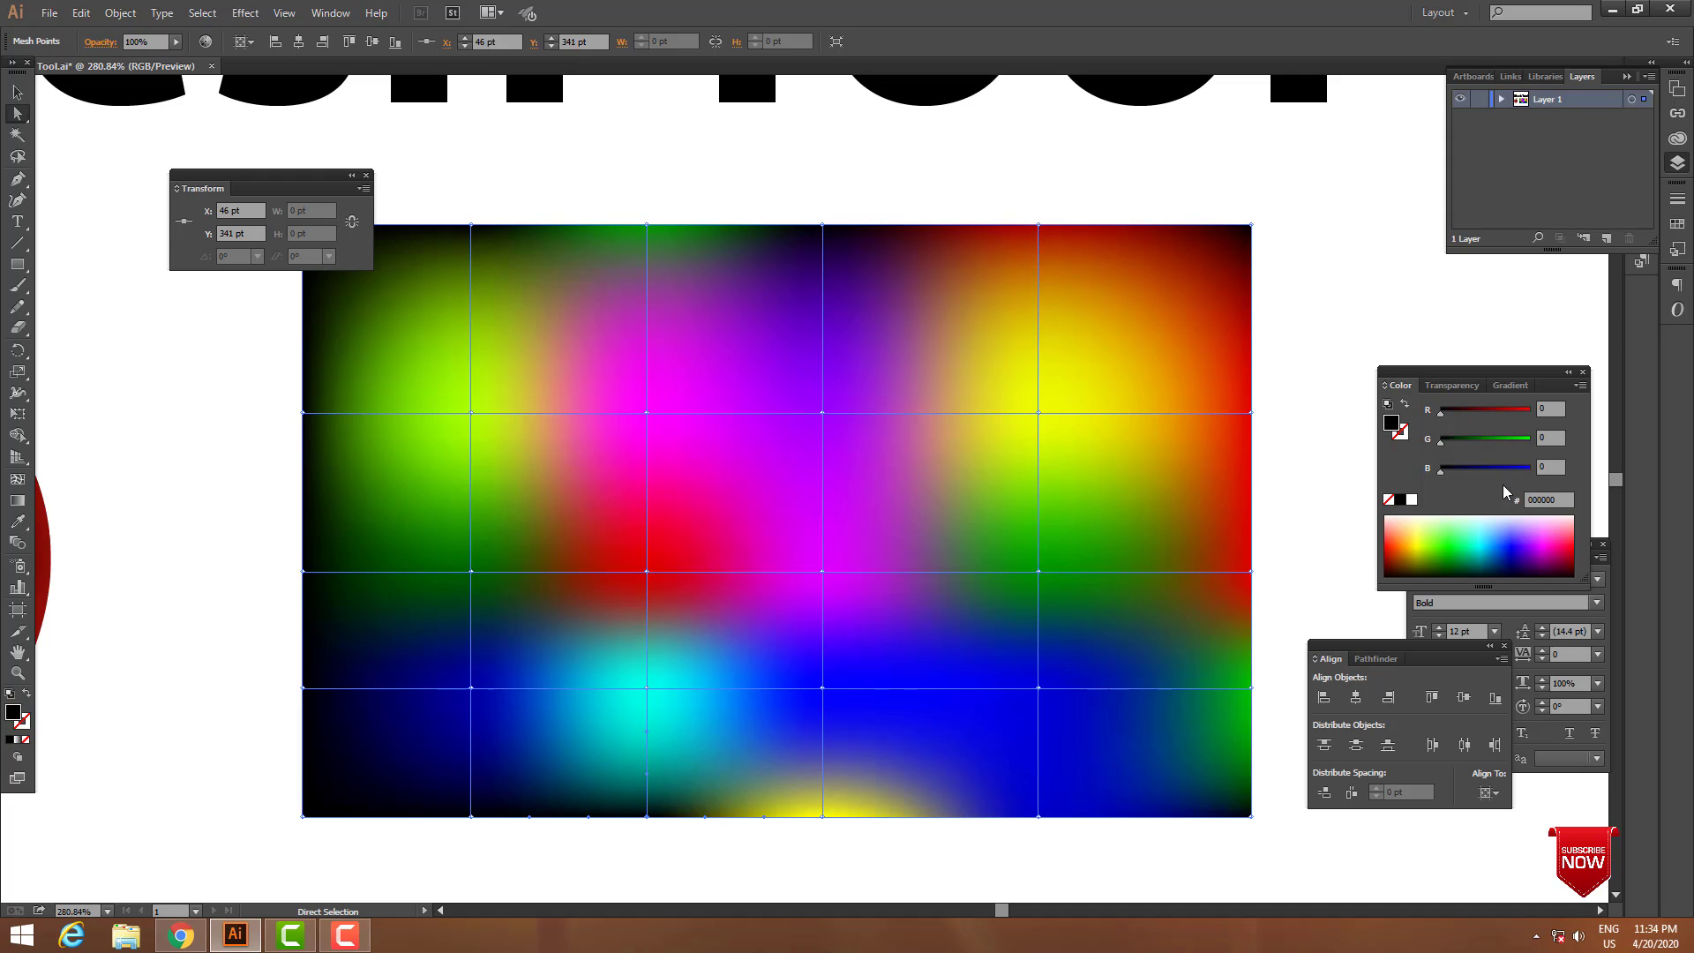
pyautogui.moveTo(1504, 411); pyautogui.dragTo(1555, 409)
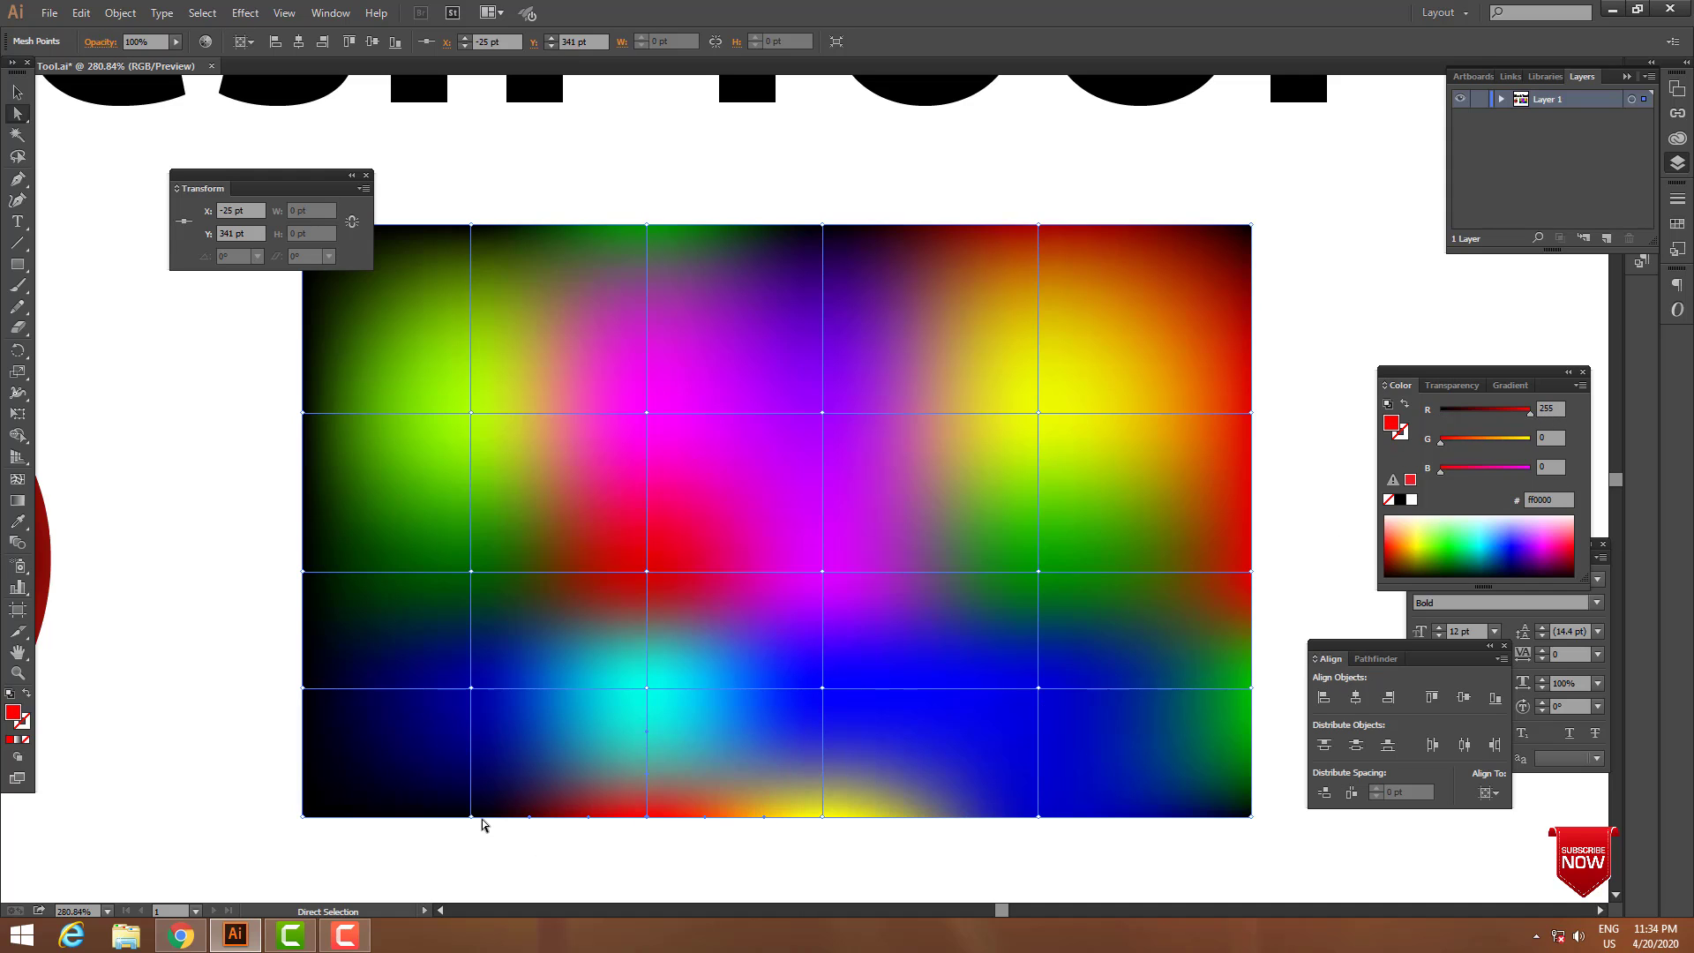
pyautogui.click(471, 817)
pyautogui.click(1516, 411)
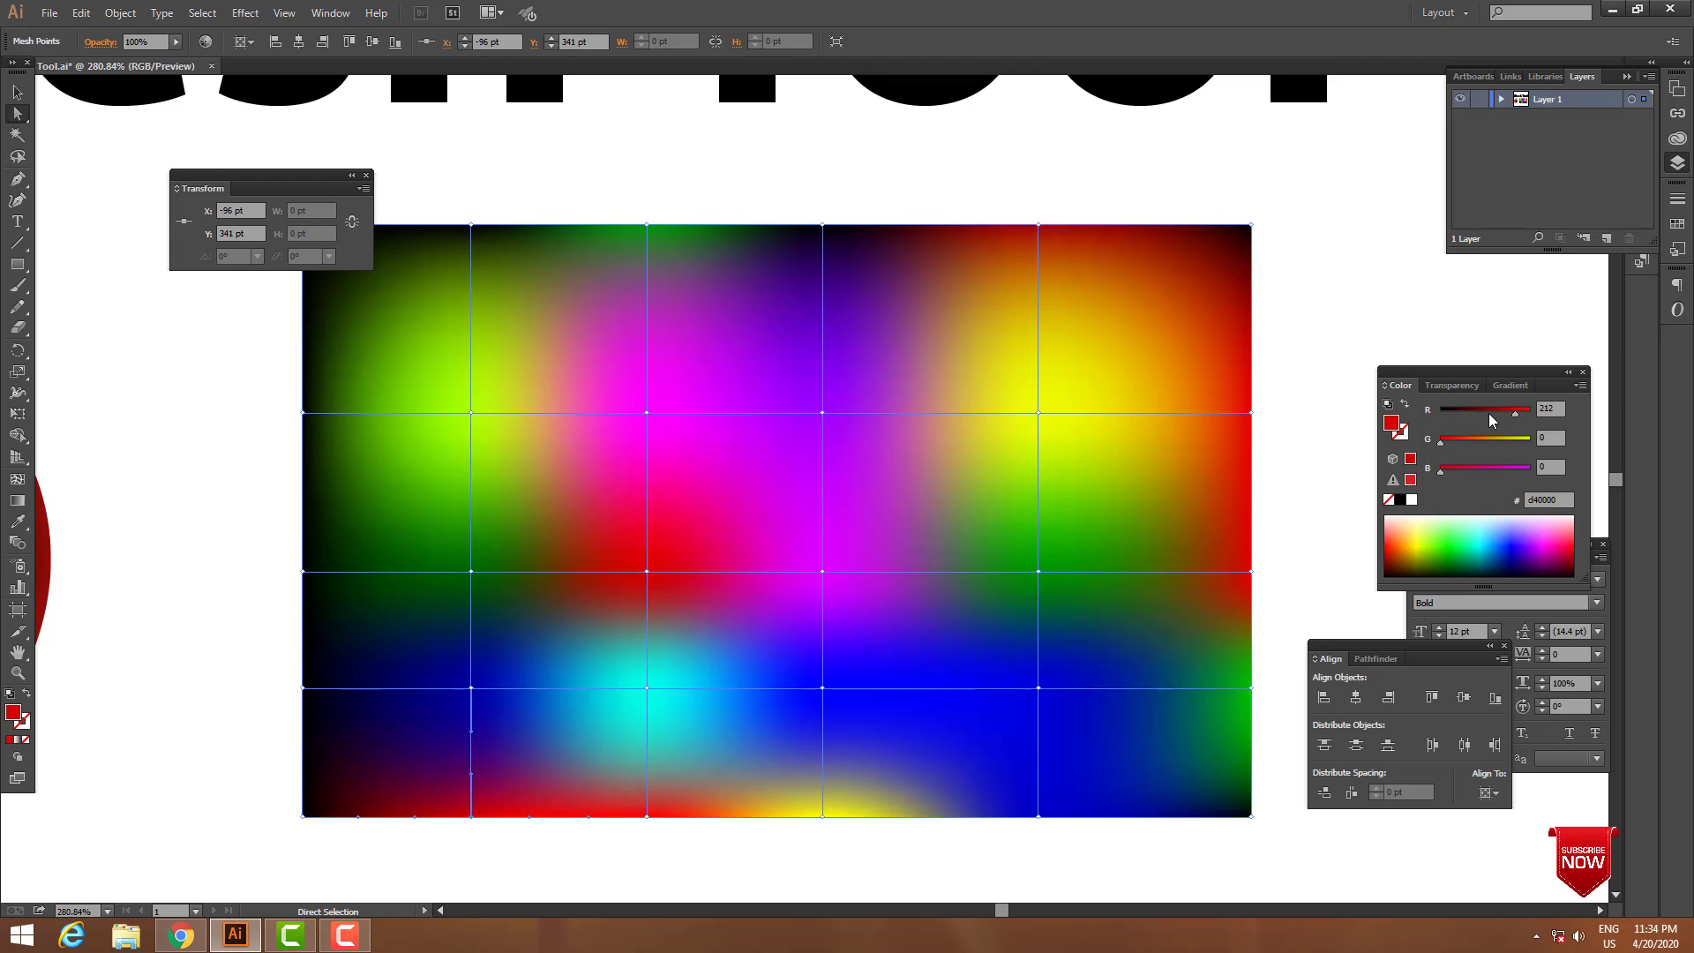
# Colour the left edge's lowest inner mesh point green and its uppermost inner point yellow, ffff00, leaving the mesh deselected.
pyautogui.click(303, 688)
pyautogui.click(1519, 440)
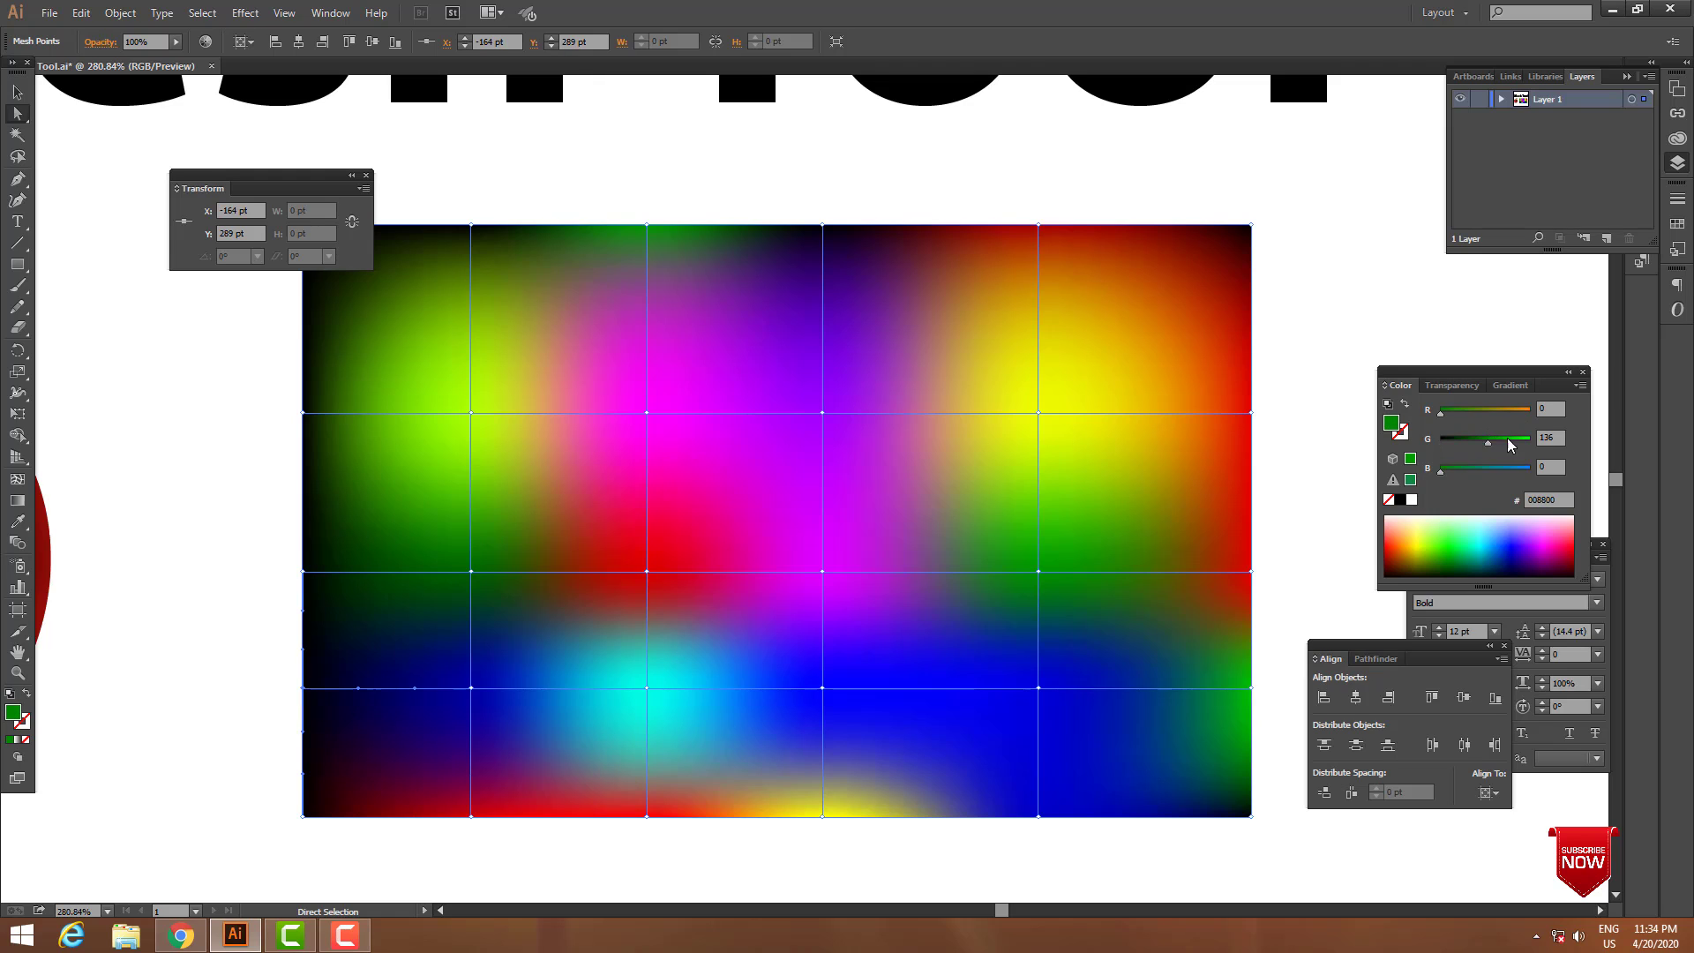
pyautogui.click(303, 412)
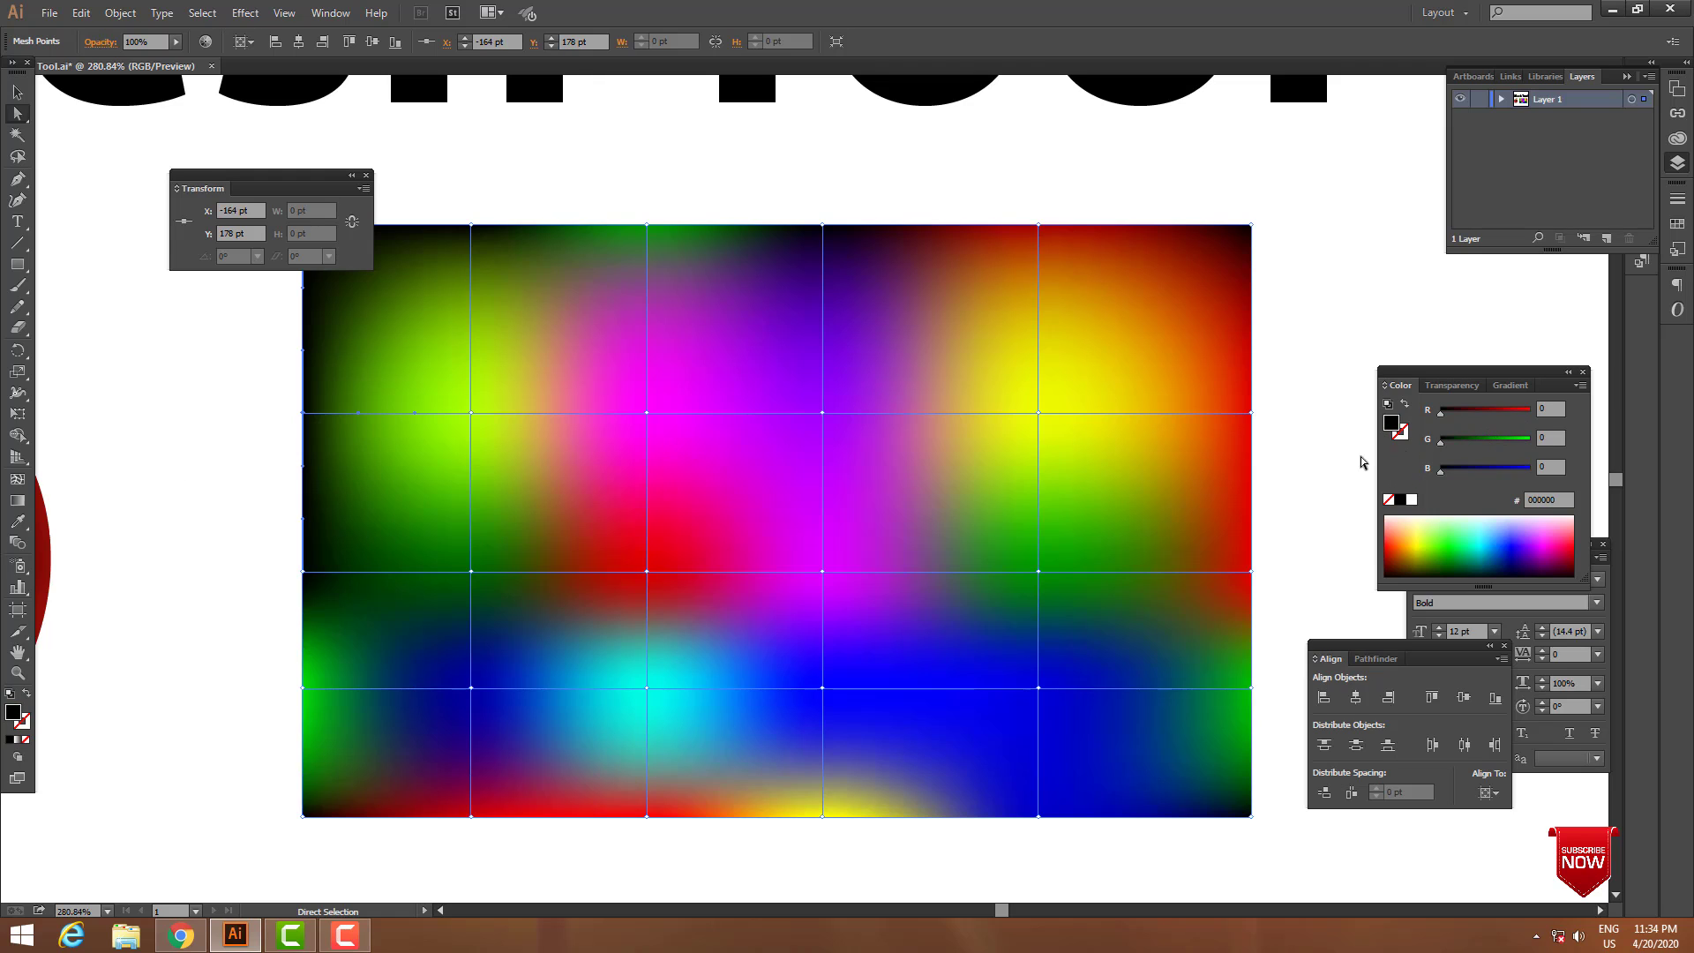
pyautogui.click(1528, 440)
pyautogui.click(1530, 412)
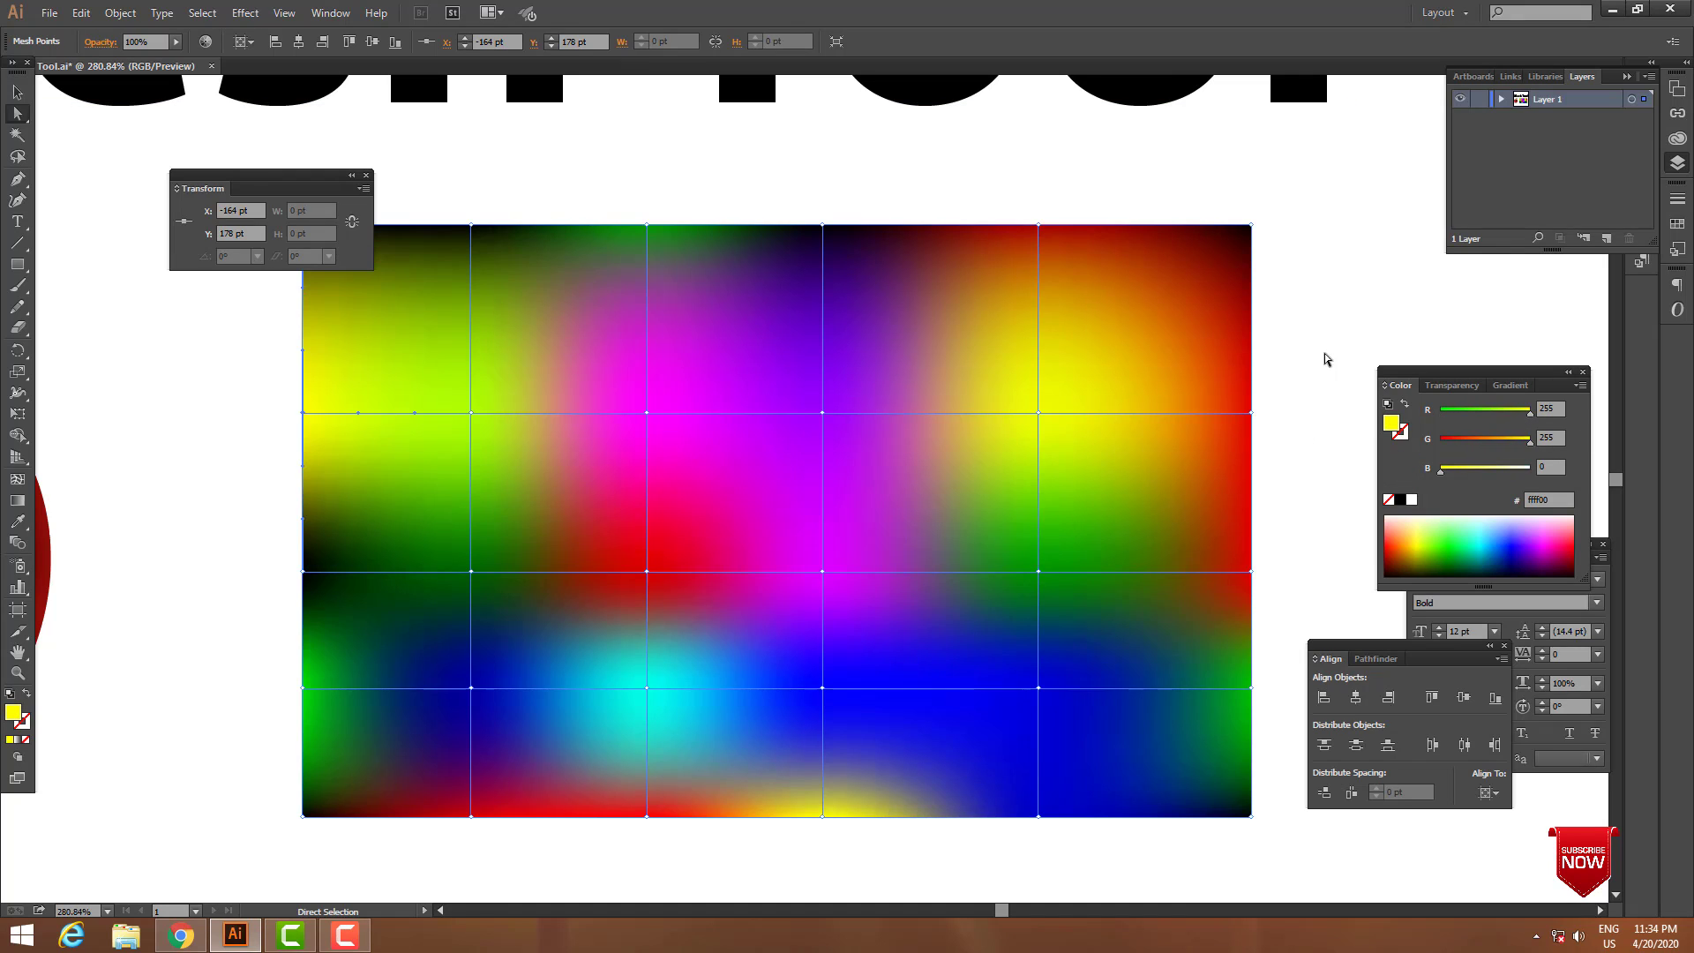
pyautogui.click(1261, 340)
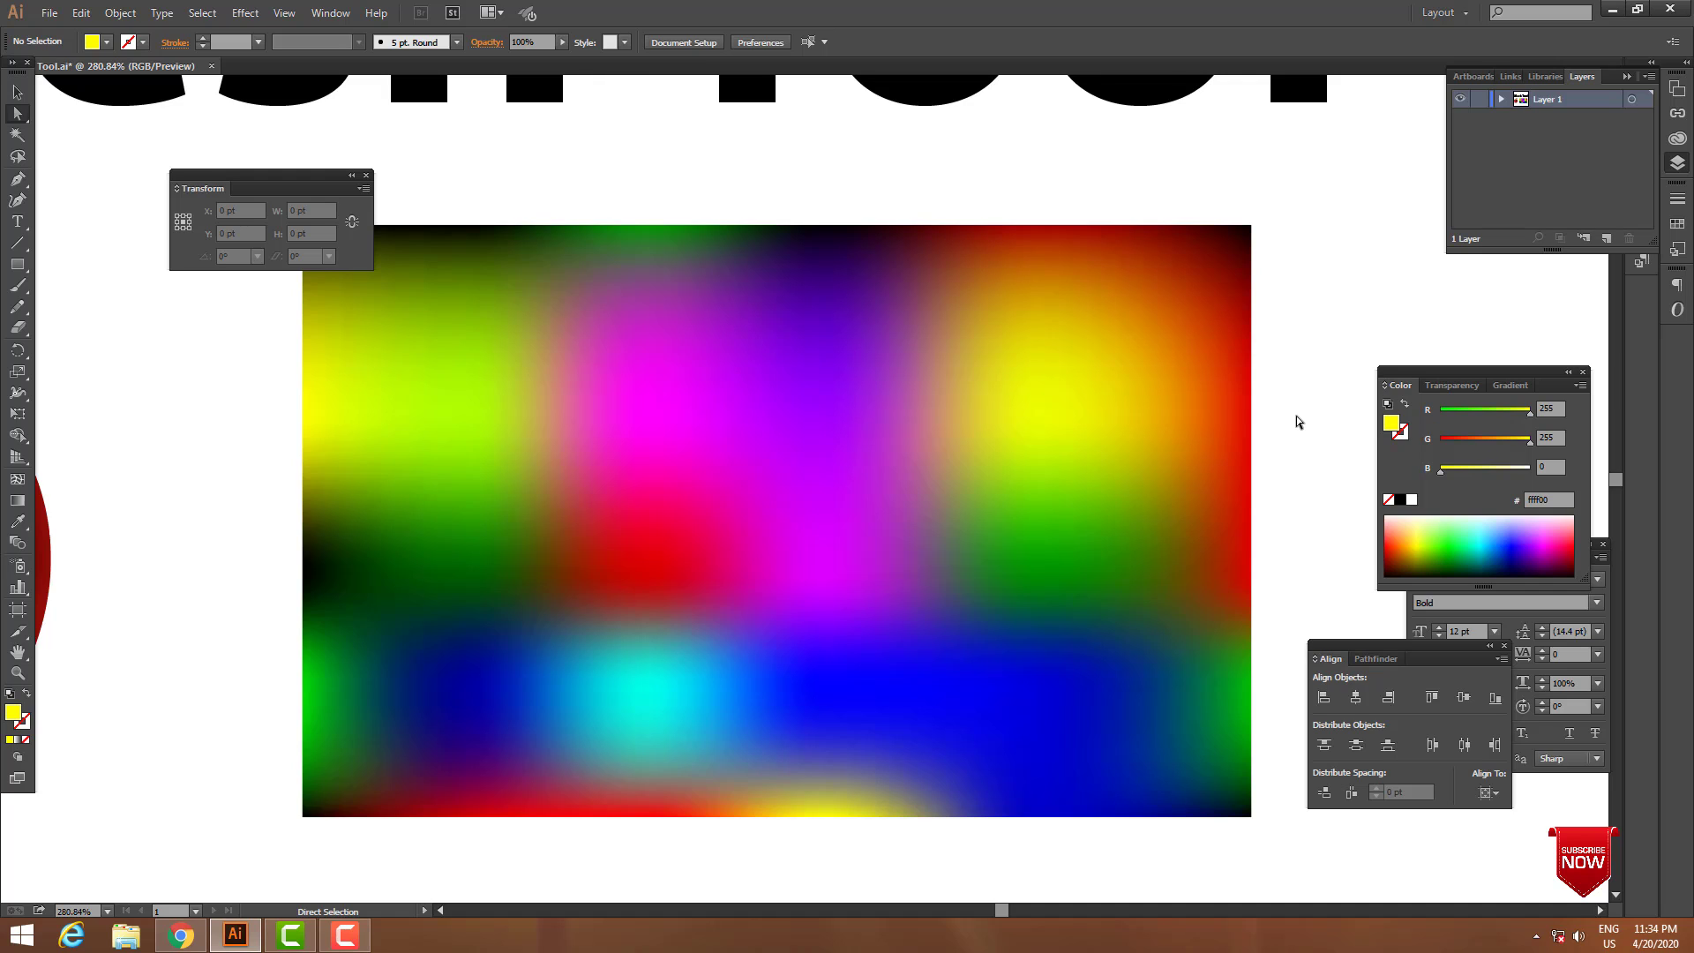
# Bend the mesh by shifting the purple, yellow, magenta, red and dark green inner points right and the cyan point left.
pyautogui.click(850, 476)
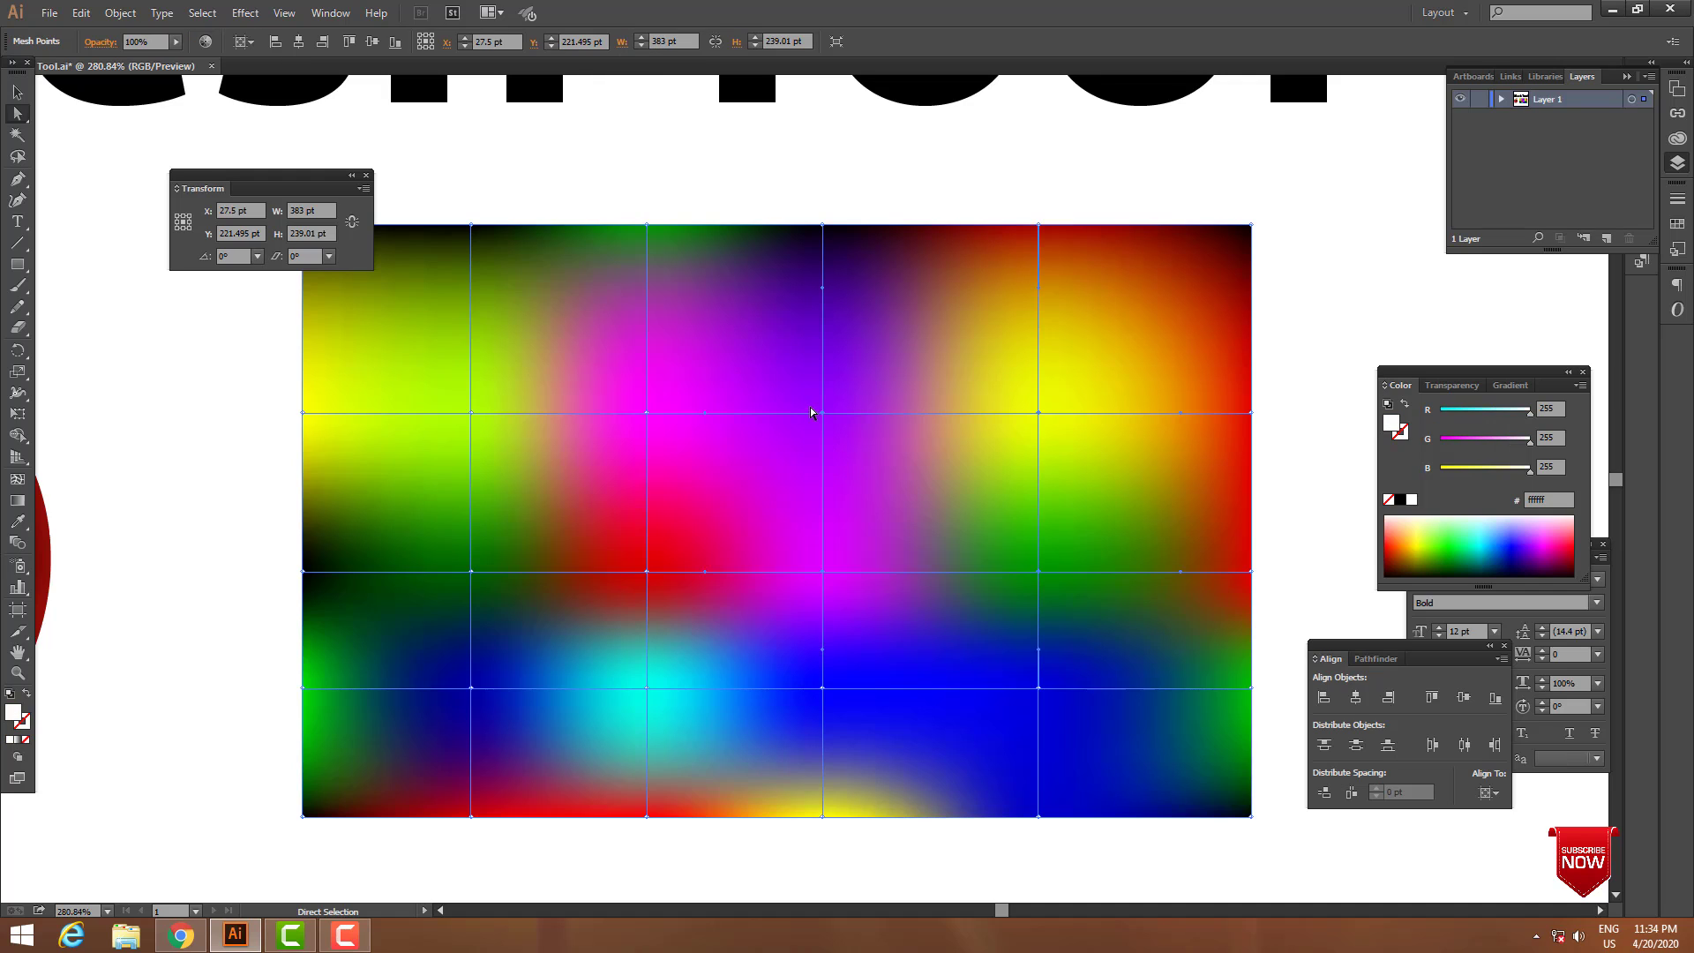
pyautogui.moveTo(824, 414); pyautogui.dragTo(860, 413)
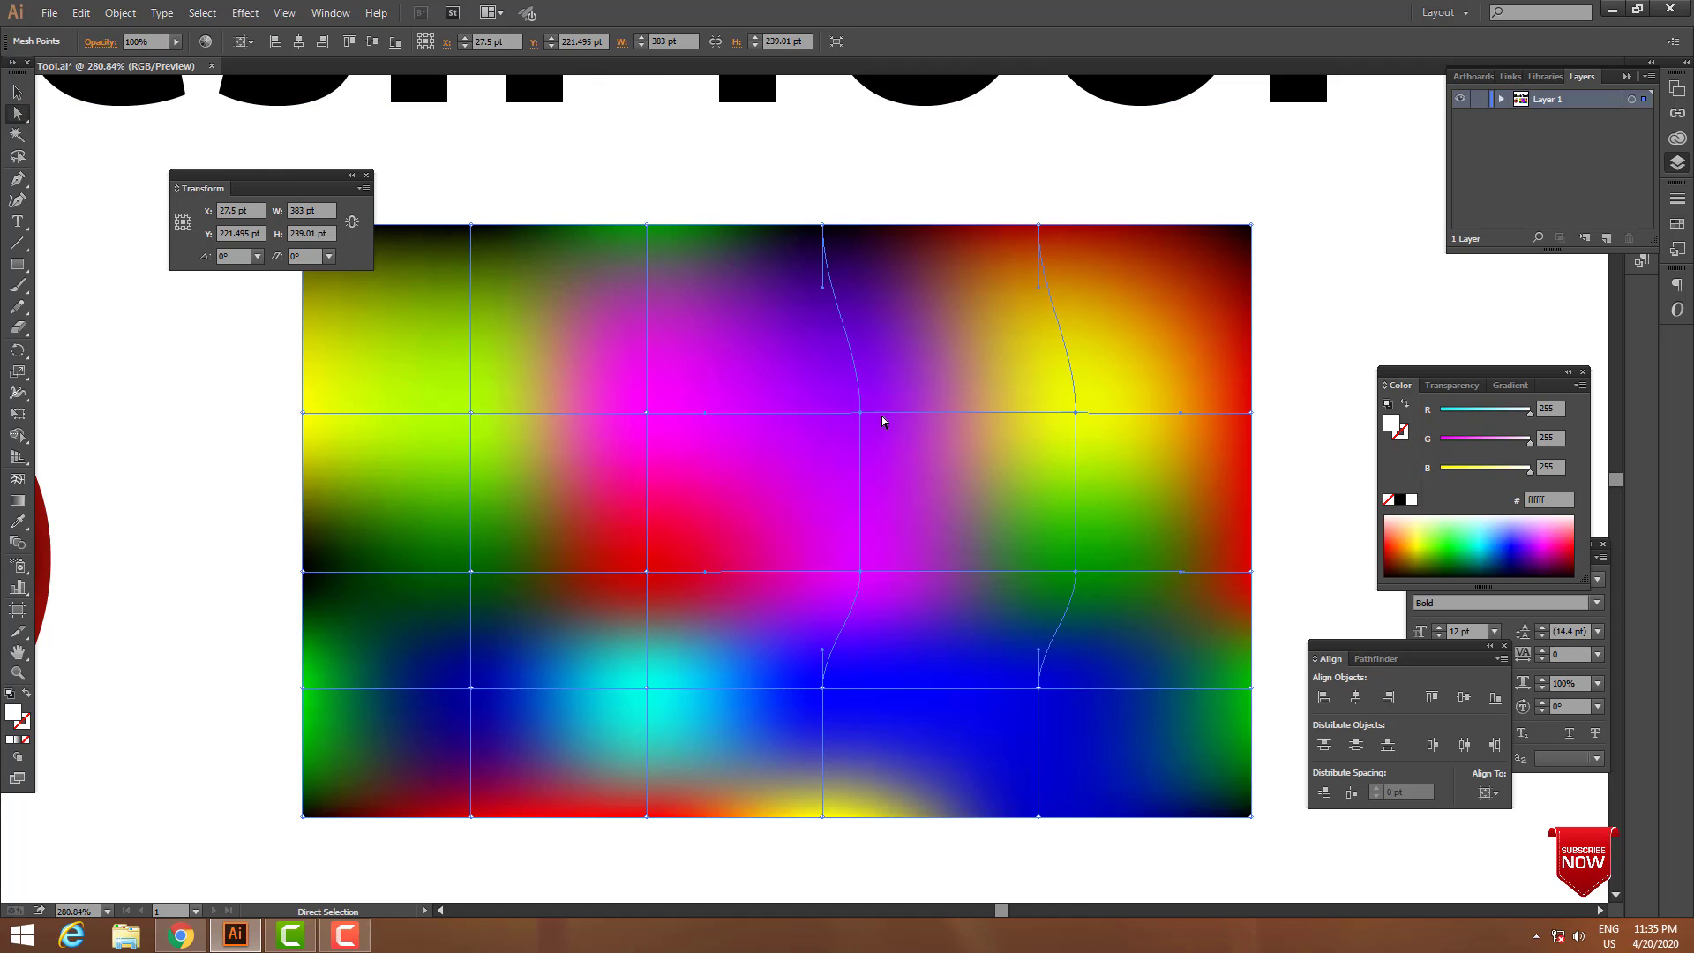
pyautogui.moveTo(650, 412); pyautogui.dragTo(741, 412)
pyautogui.moveTo(653, 573); pyautogui.dragTo(787, 589)
pyautogui.moveTo(648, 687); pyautogui.dragTo(472, 676)
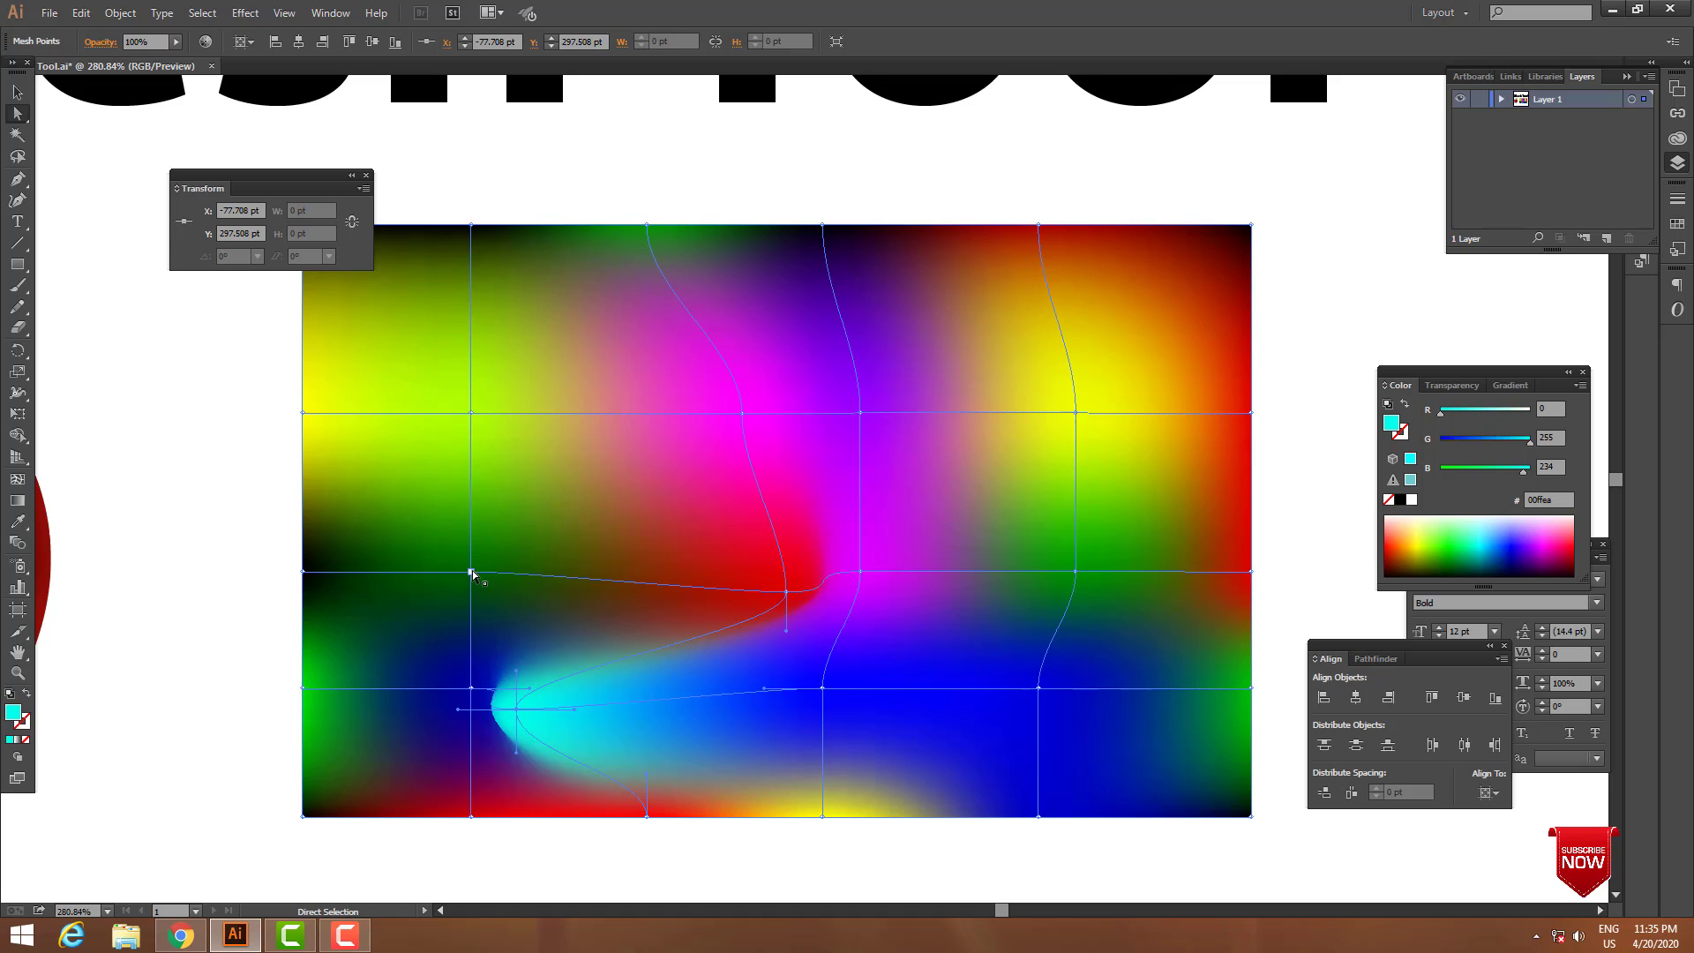
pyautogui.moveTo(470, 571); pyautogui.dragTo(536, 571)
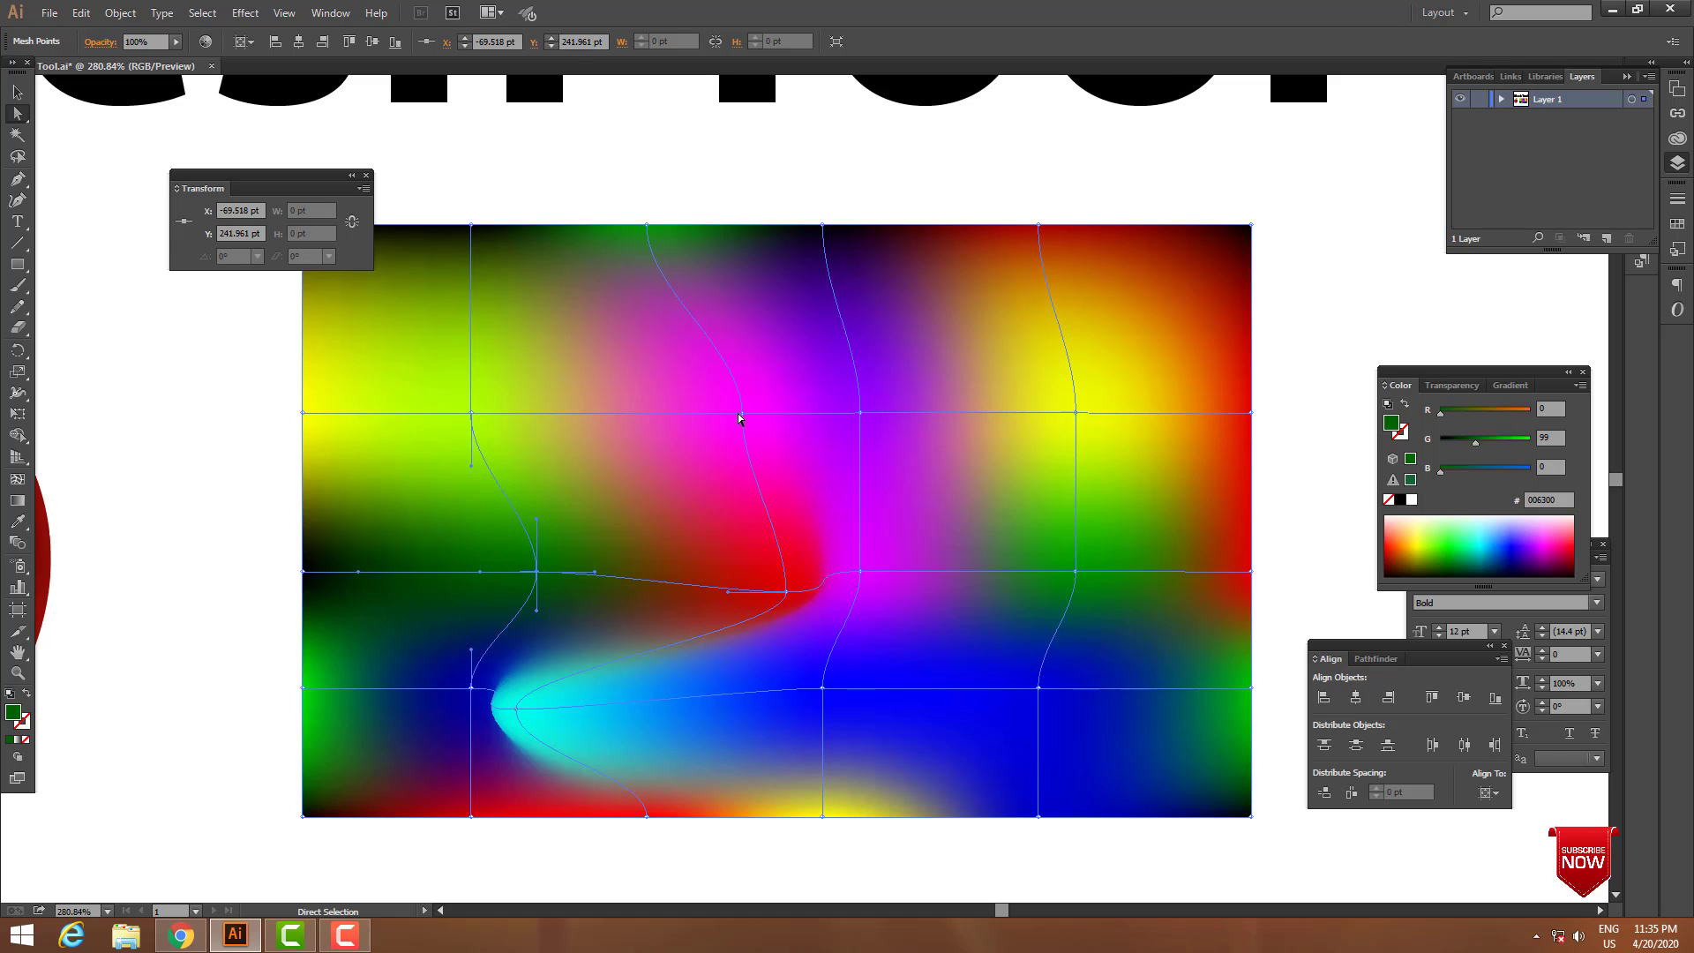
# Reshape the colour flow by moving the magenta point left, the purple and blue points right, and the green and yellow points up.
pyautogui.moveTo(739, 418); pyautogui.dragTo(614, 418)
pyautogui.moveTo(860, 414); pyautogui.dragTo(1022, 428)
pyautogui.moveTo(828, 689); pyautogui.dragTo(1149, 630)
pyautogui.moveTo(1075, 572); pyautogui.dragTo(1089, 515)
pyautogui.moveTo(1075, 412); pyautogui.dragTo(1118, 344)
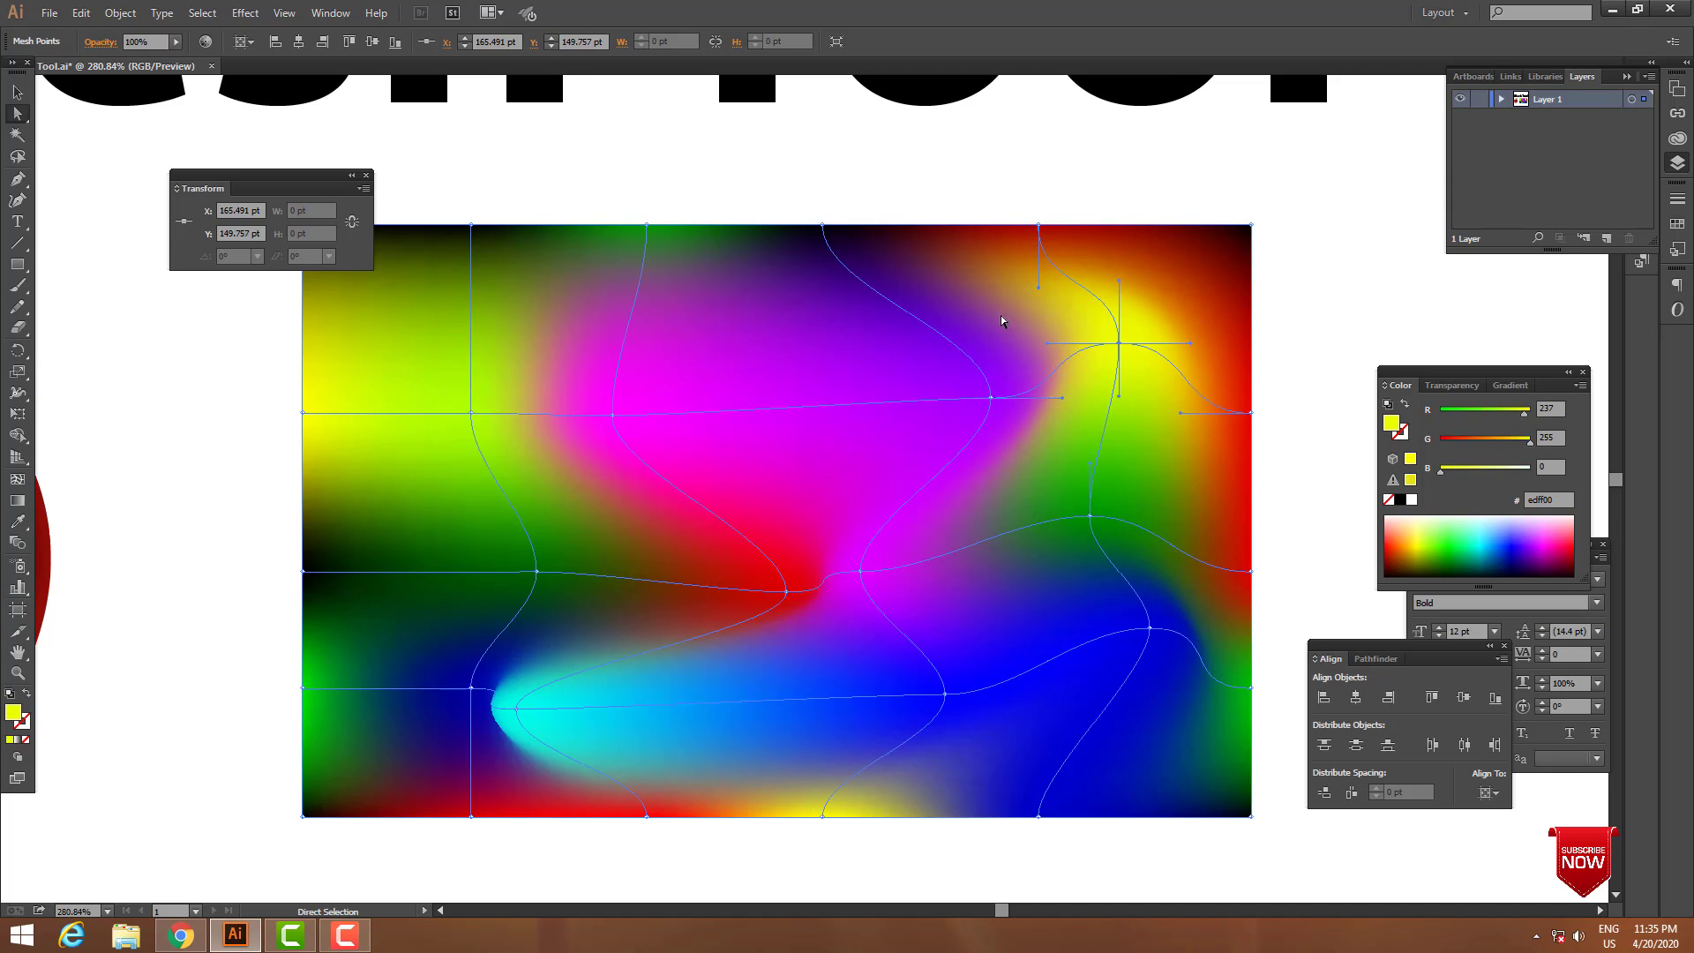
# Move the dark blue mesh point up and left and the cyan point down and right to reshape the lower blend.
pyautogui.moveTo(477, 696)
pyautogui.mouseDown()
pyautogui.moveTo(471, 651)
pyautogui.moveTo(452, 647)
pyautogui.moveTo(463, 666)
pyautogui.mouseUp()
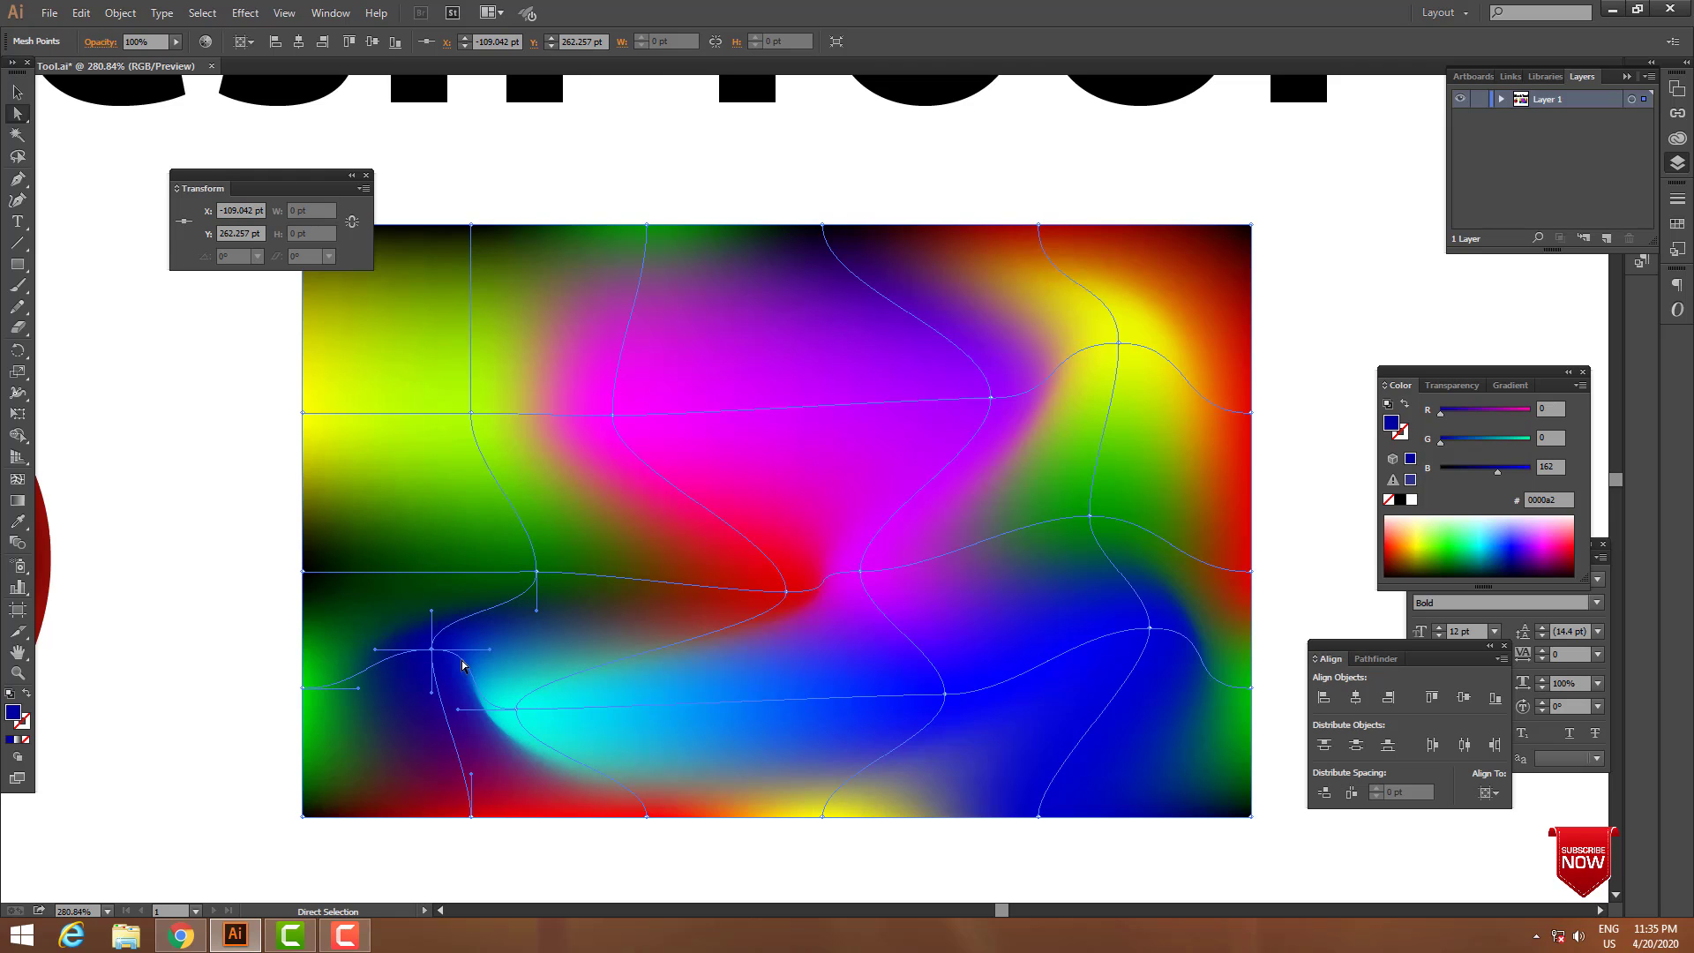
pyautogui.moveTo(525, 715); pyautogui.dragTo(641, 683)
pyautogui.moveTo(700, 757); pyautogui.dragTo(771, 774)
pyautogui.moveTo(584, 756); pyautogui.dragTo(561, 749)
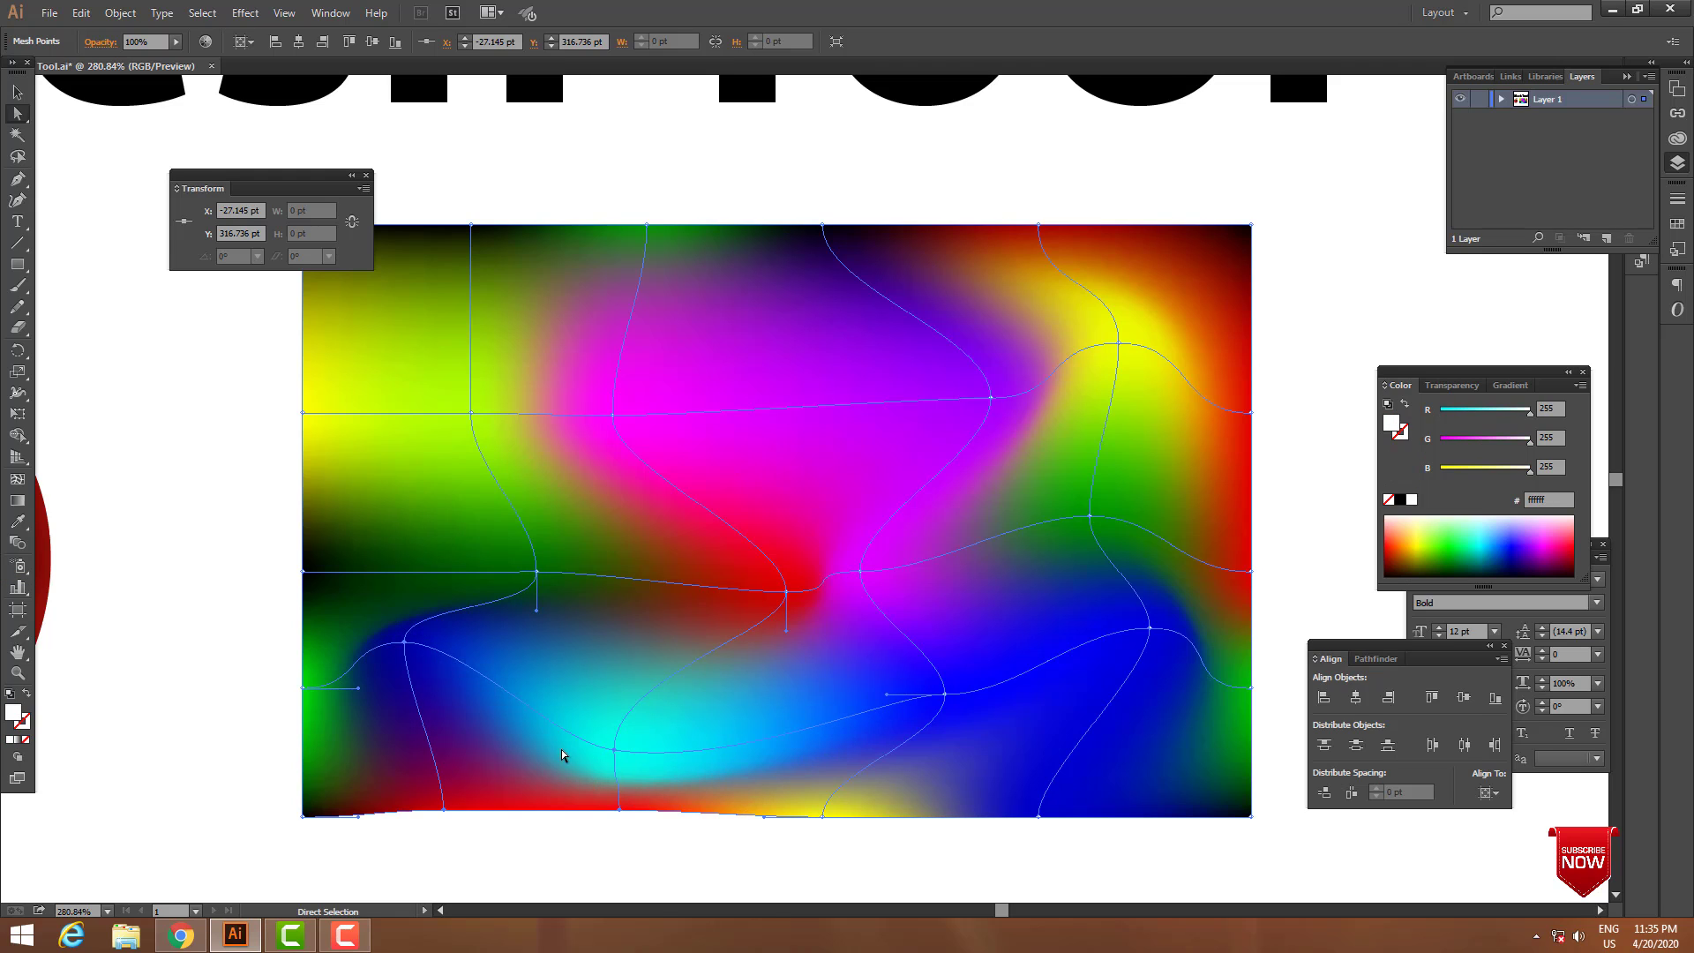
pyautogui.click(718, 845)
pyautogui.click(622, 617)
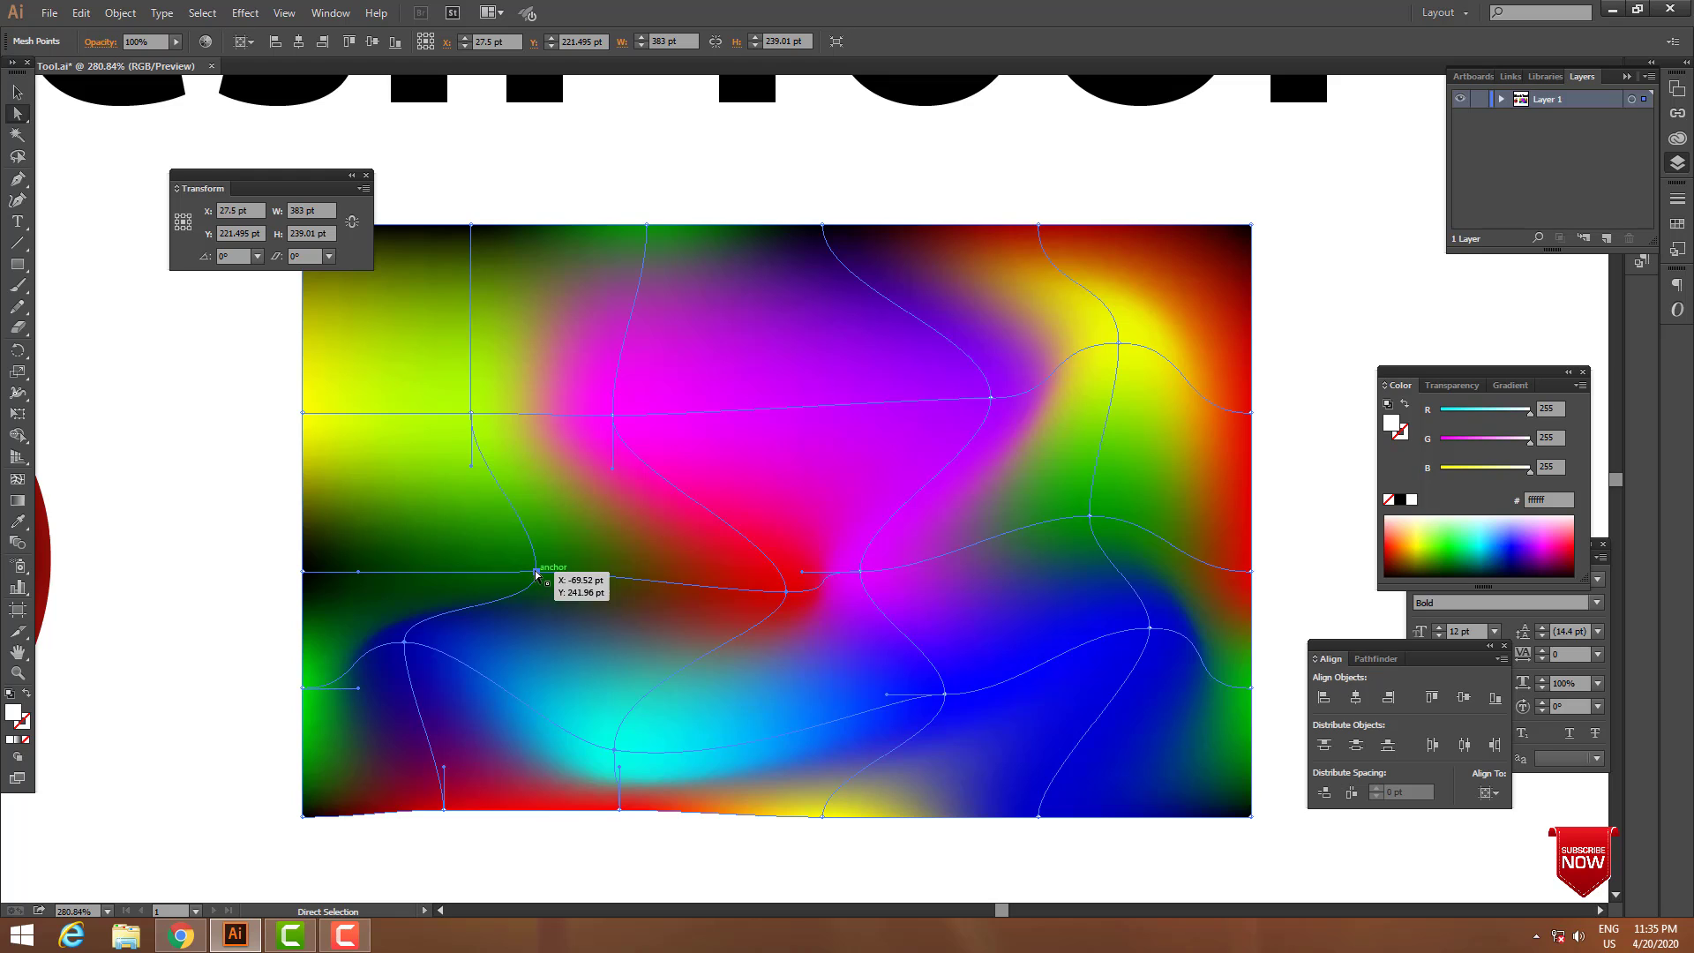
# Shift the dark green point right, lime point down, central magenta point up-left and right-hand green point down-left, leaving the mesh deselected.
pyautogui.moveTo(535, 573); pyautogui.dragTo(593, 565)
pyautogui.moveTo(471, 415); pyautogui.dragTo(483, 528)
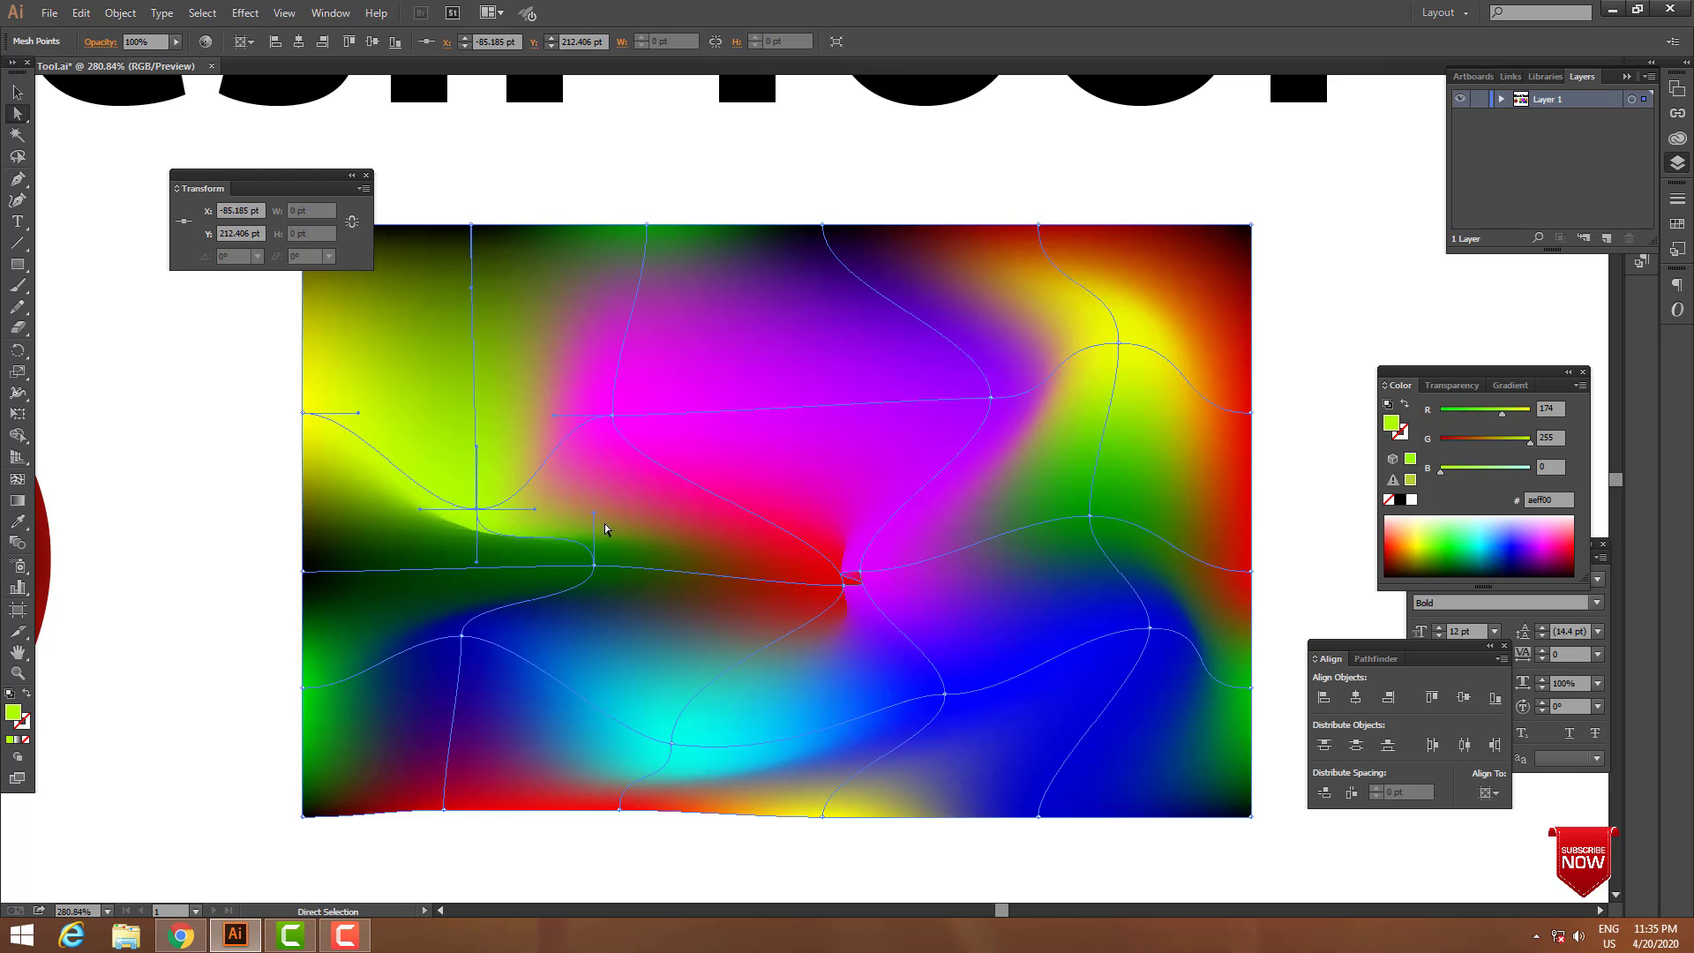
pyautogui.moveTo(860, 572); pyautogui.dragTo(820, 509)
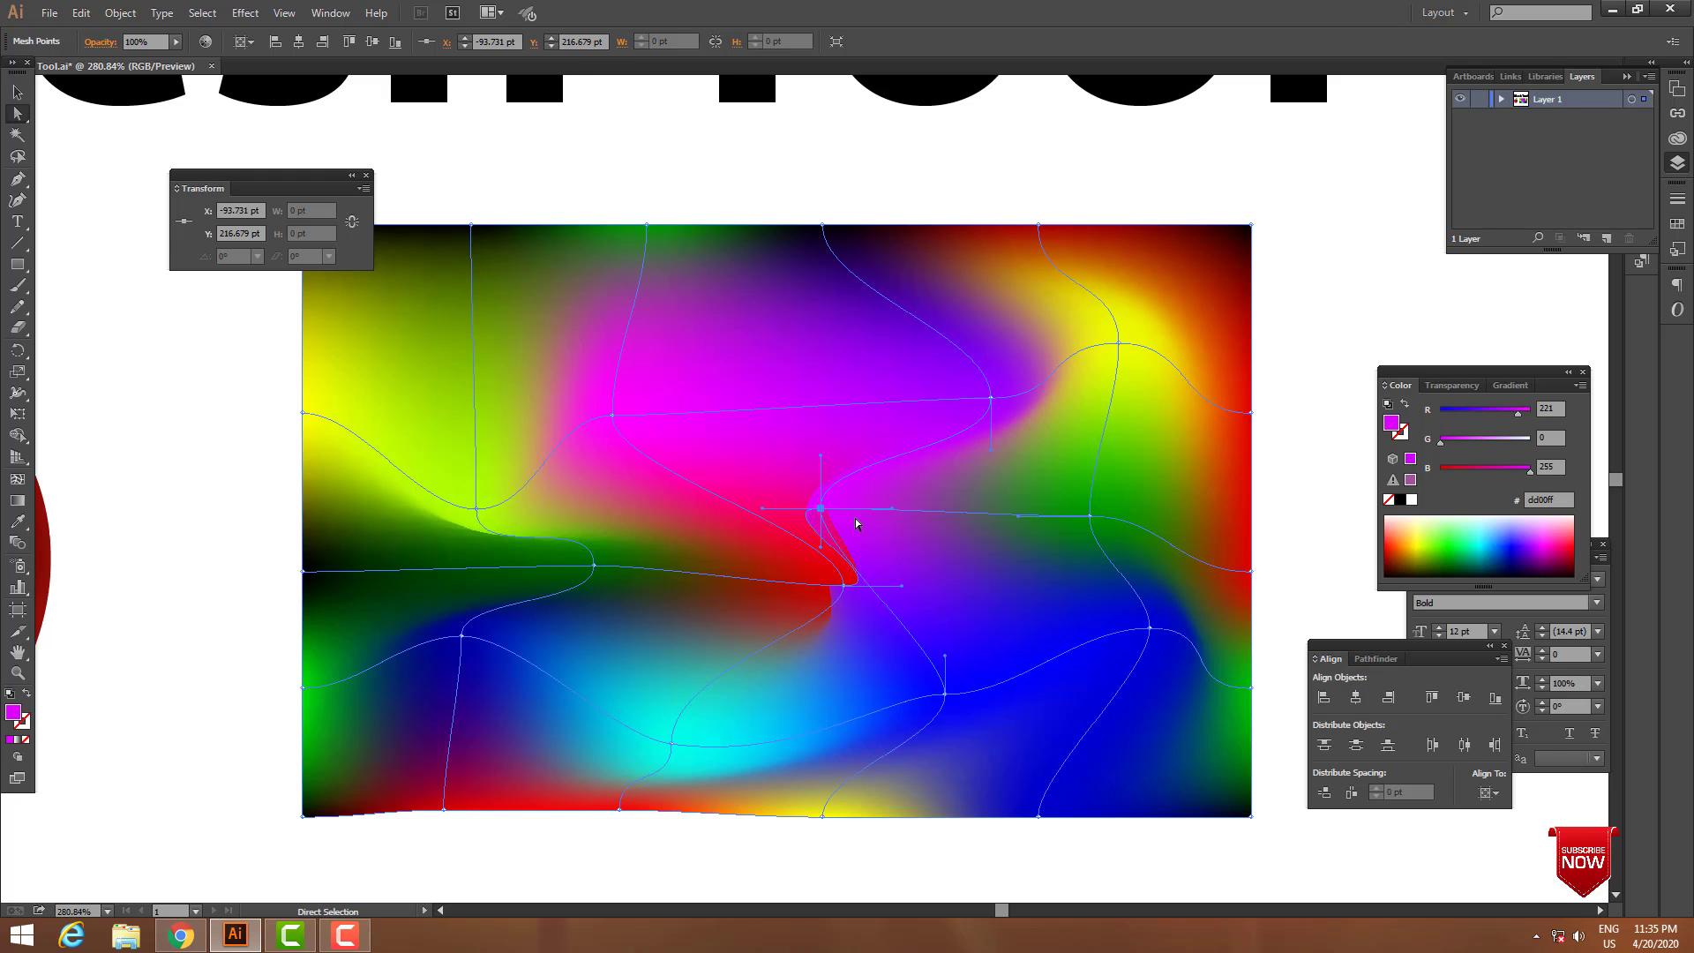
pyautogui.moveTo(1091, 516); pyautogui.dragTo(988, 580)
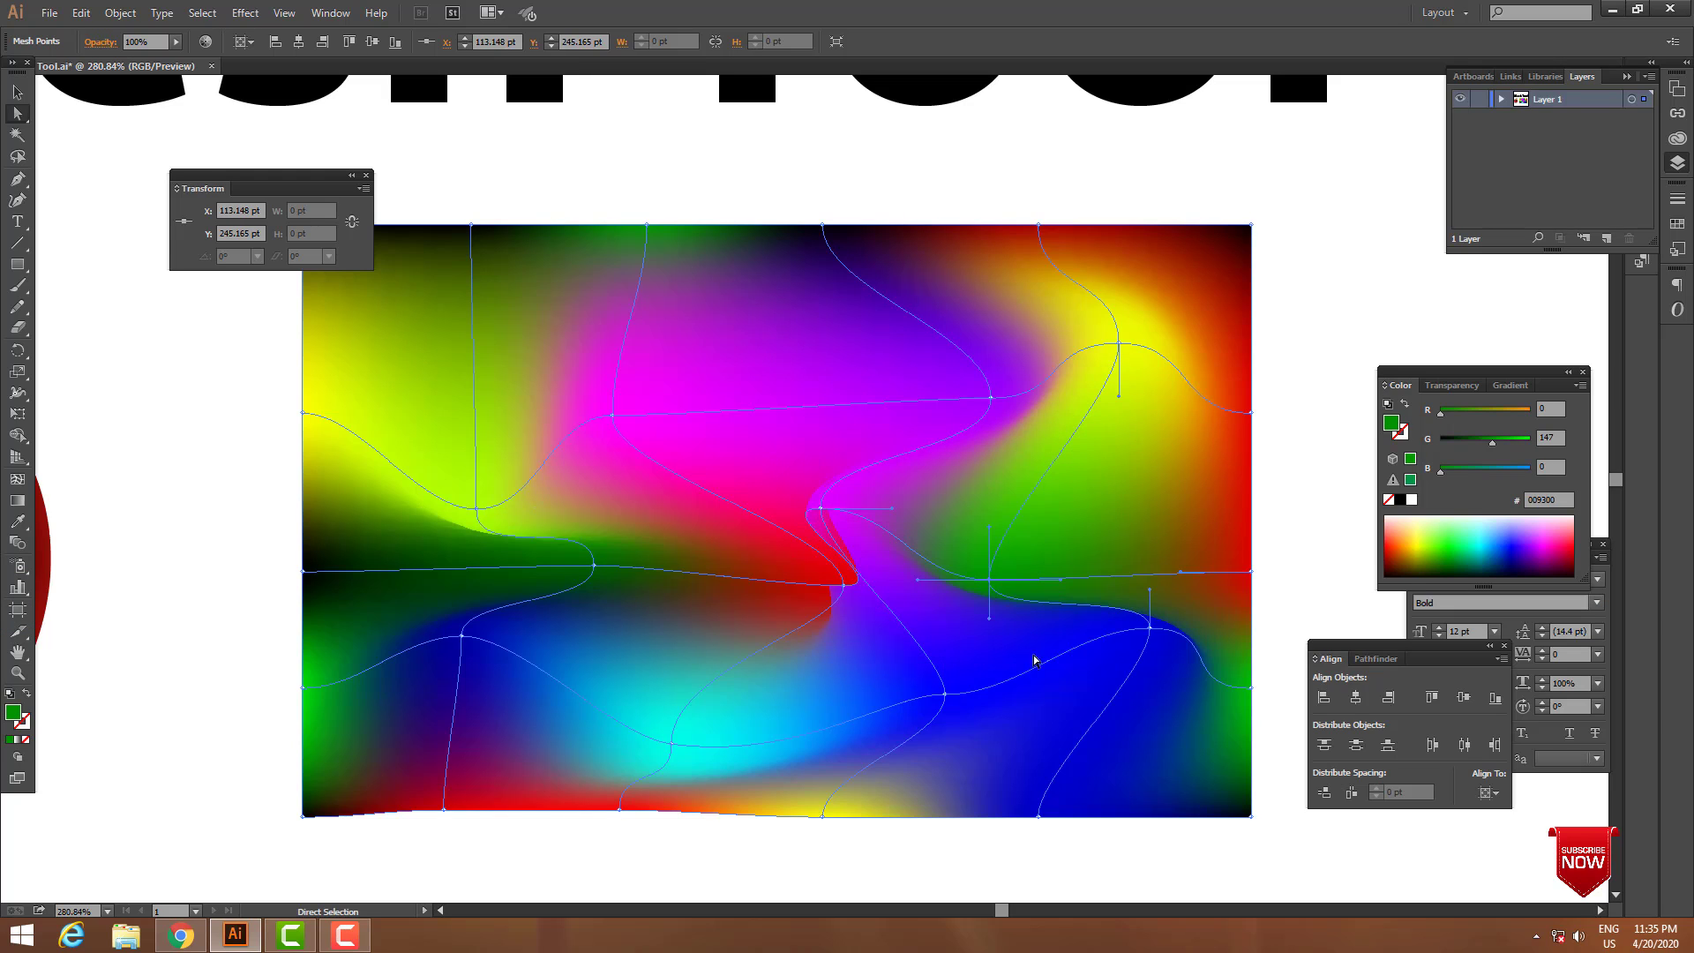
pyautogui.click(966, 841)
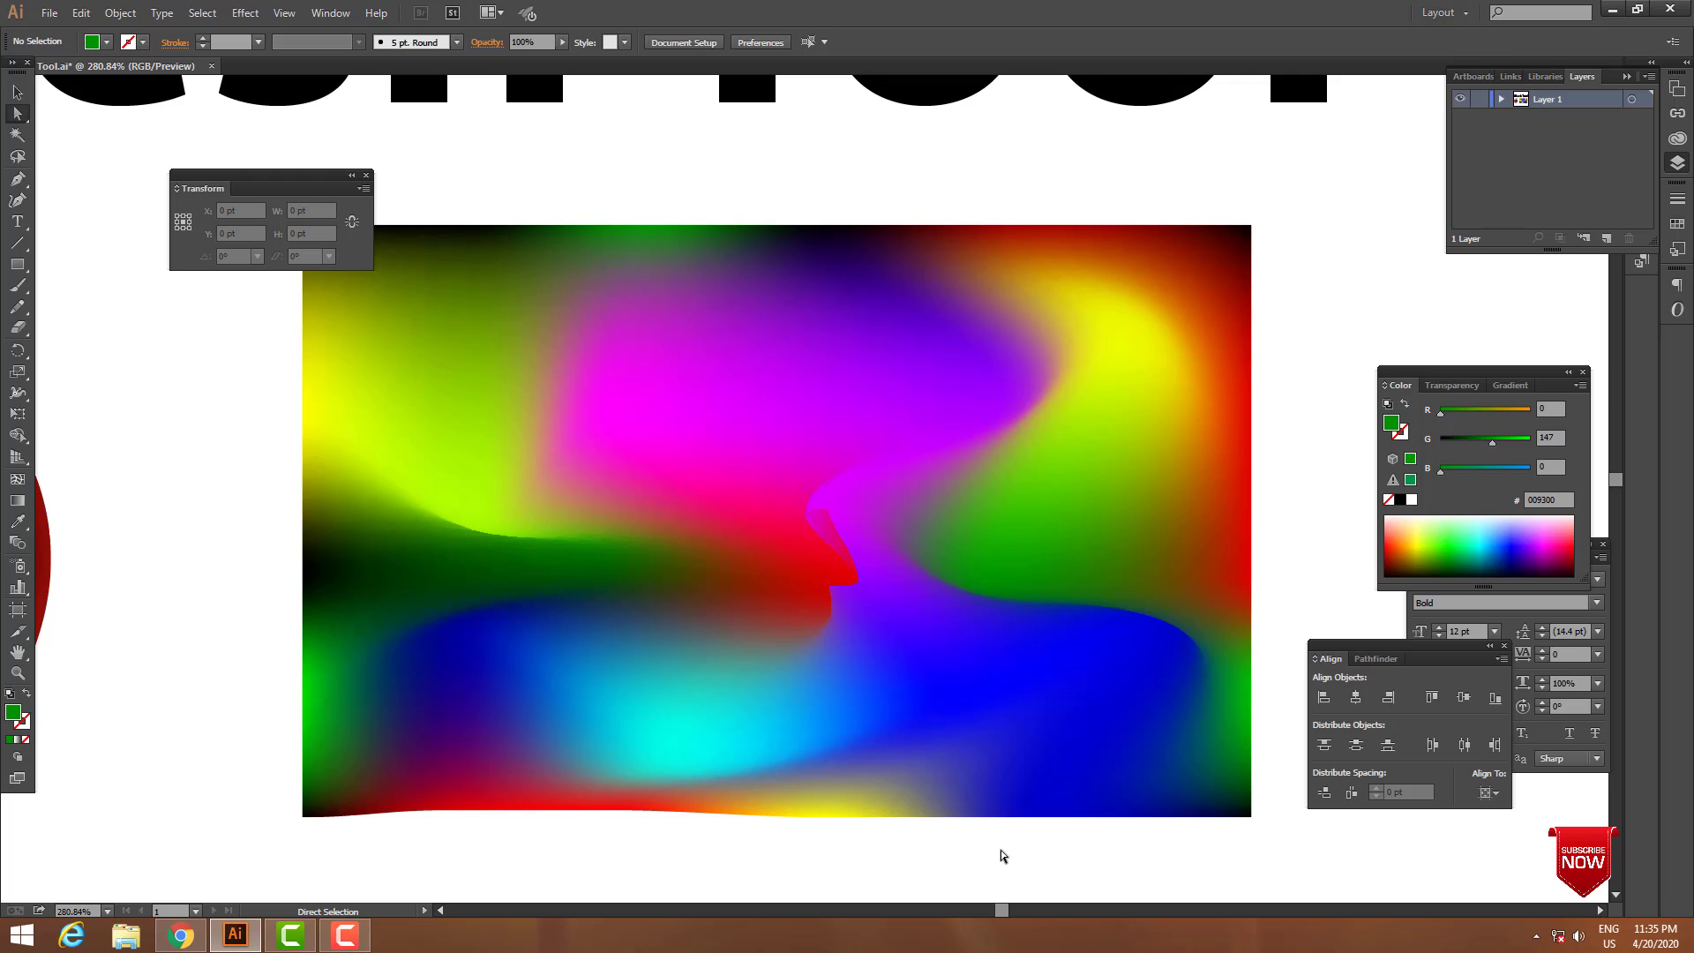
# Activate the Lasso tool with nothing selected and switch the artwork to outline view.
pyautogui.click(432, 357)
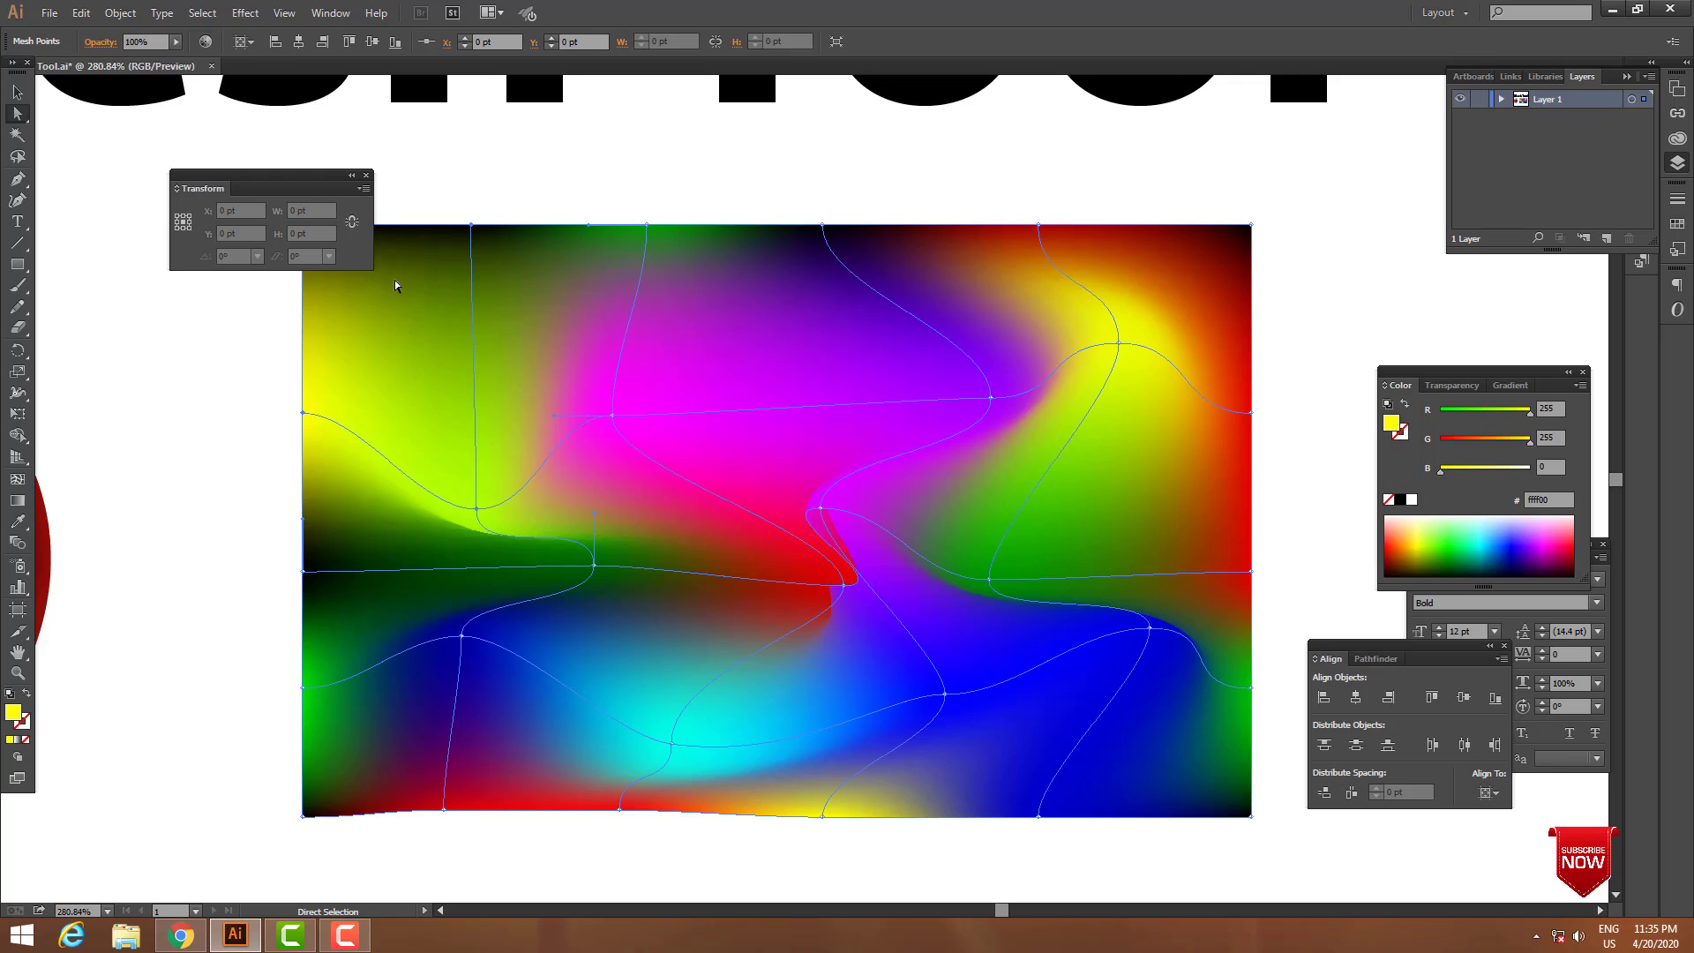
pyautogui.click(18, 137)
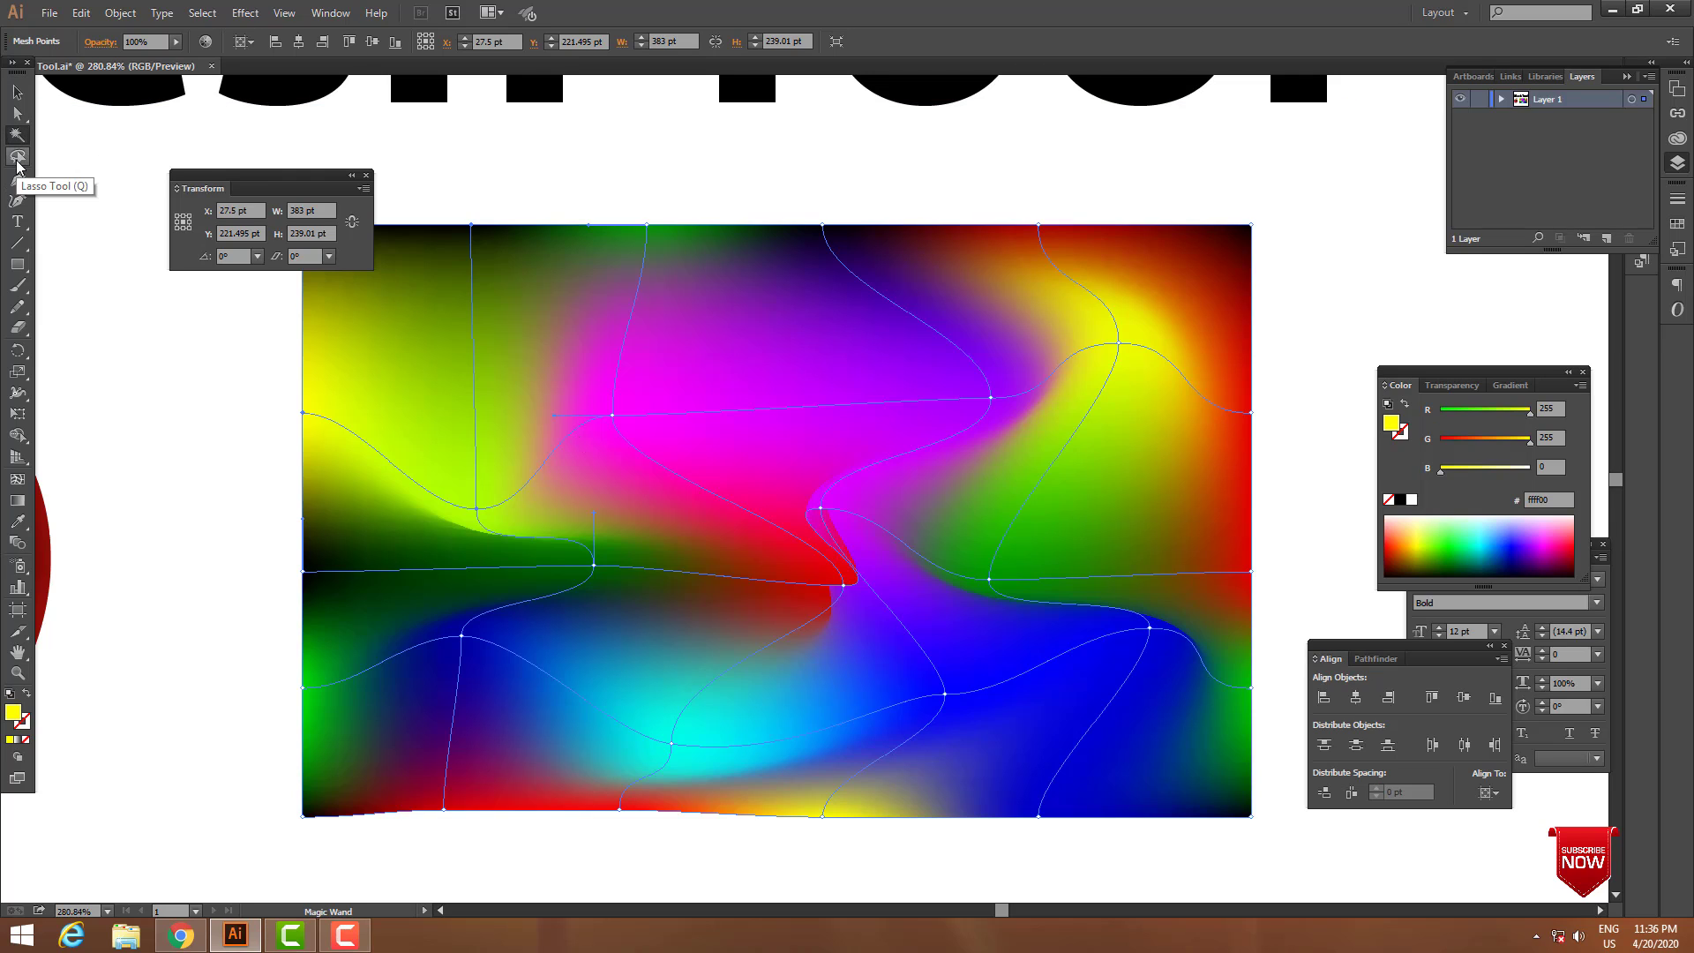
pyautogui.click(17, 157)
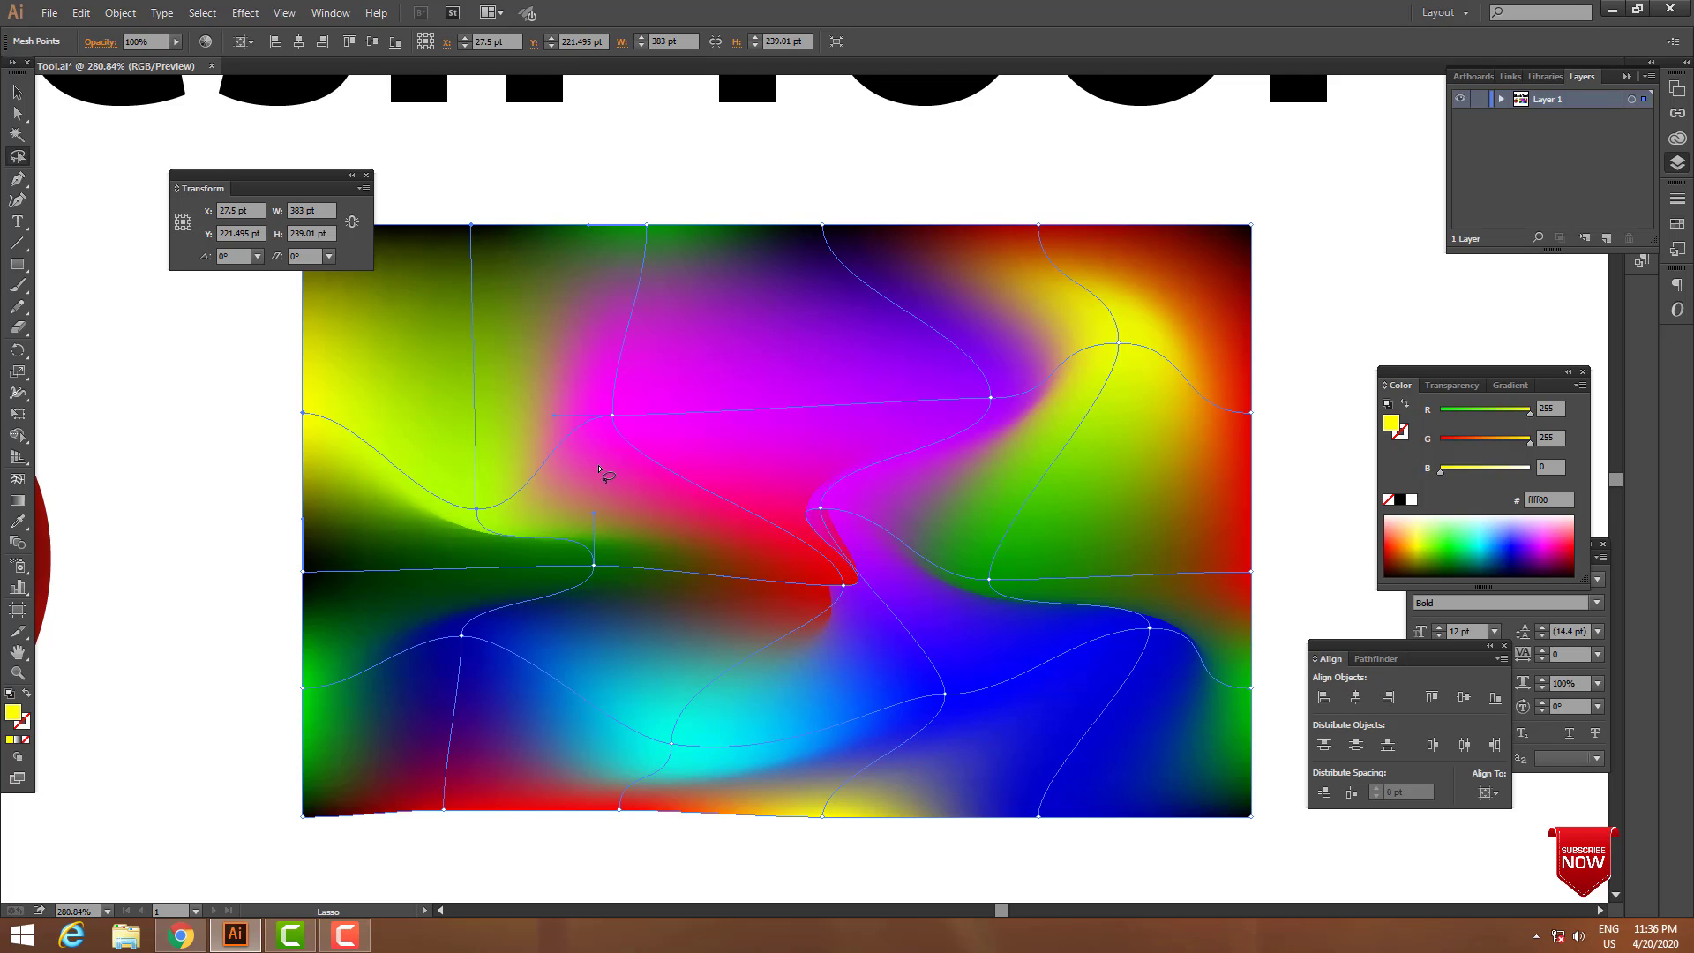
pyautogui.click(1304, 400)
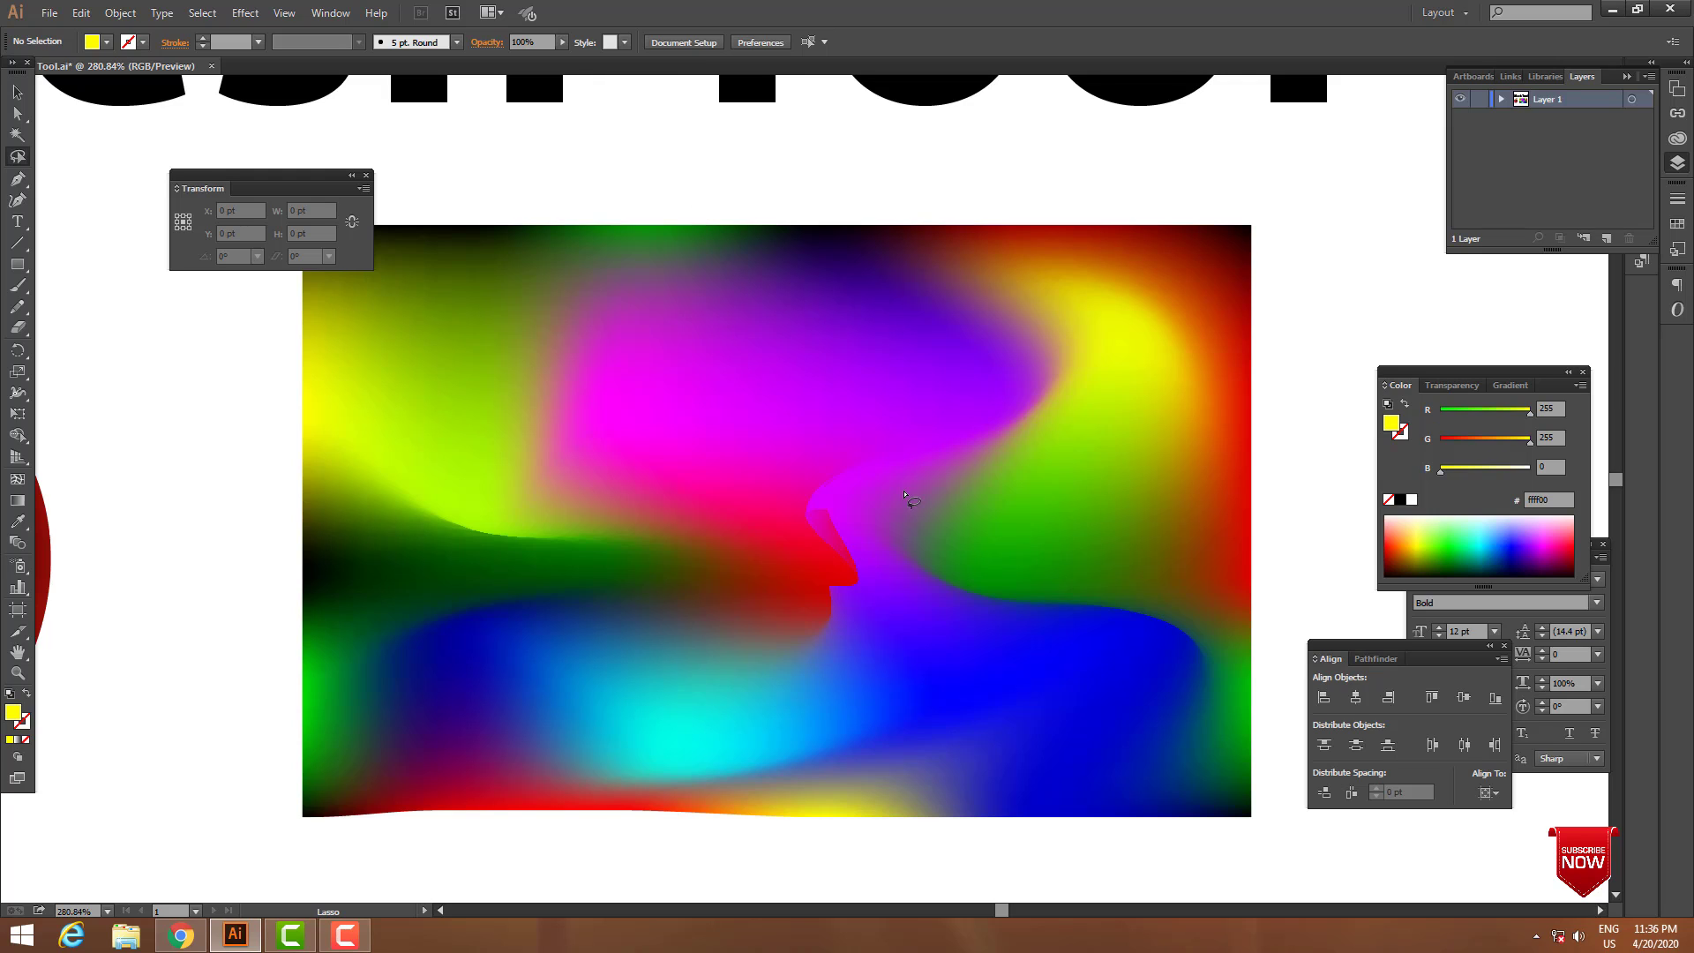
pyautogui.press('ctrl')
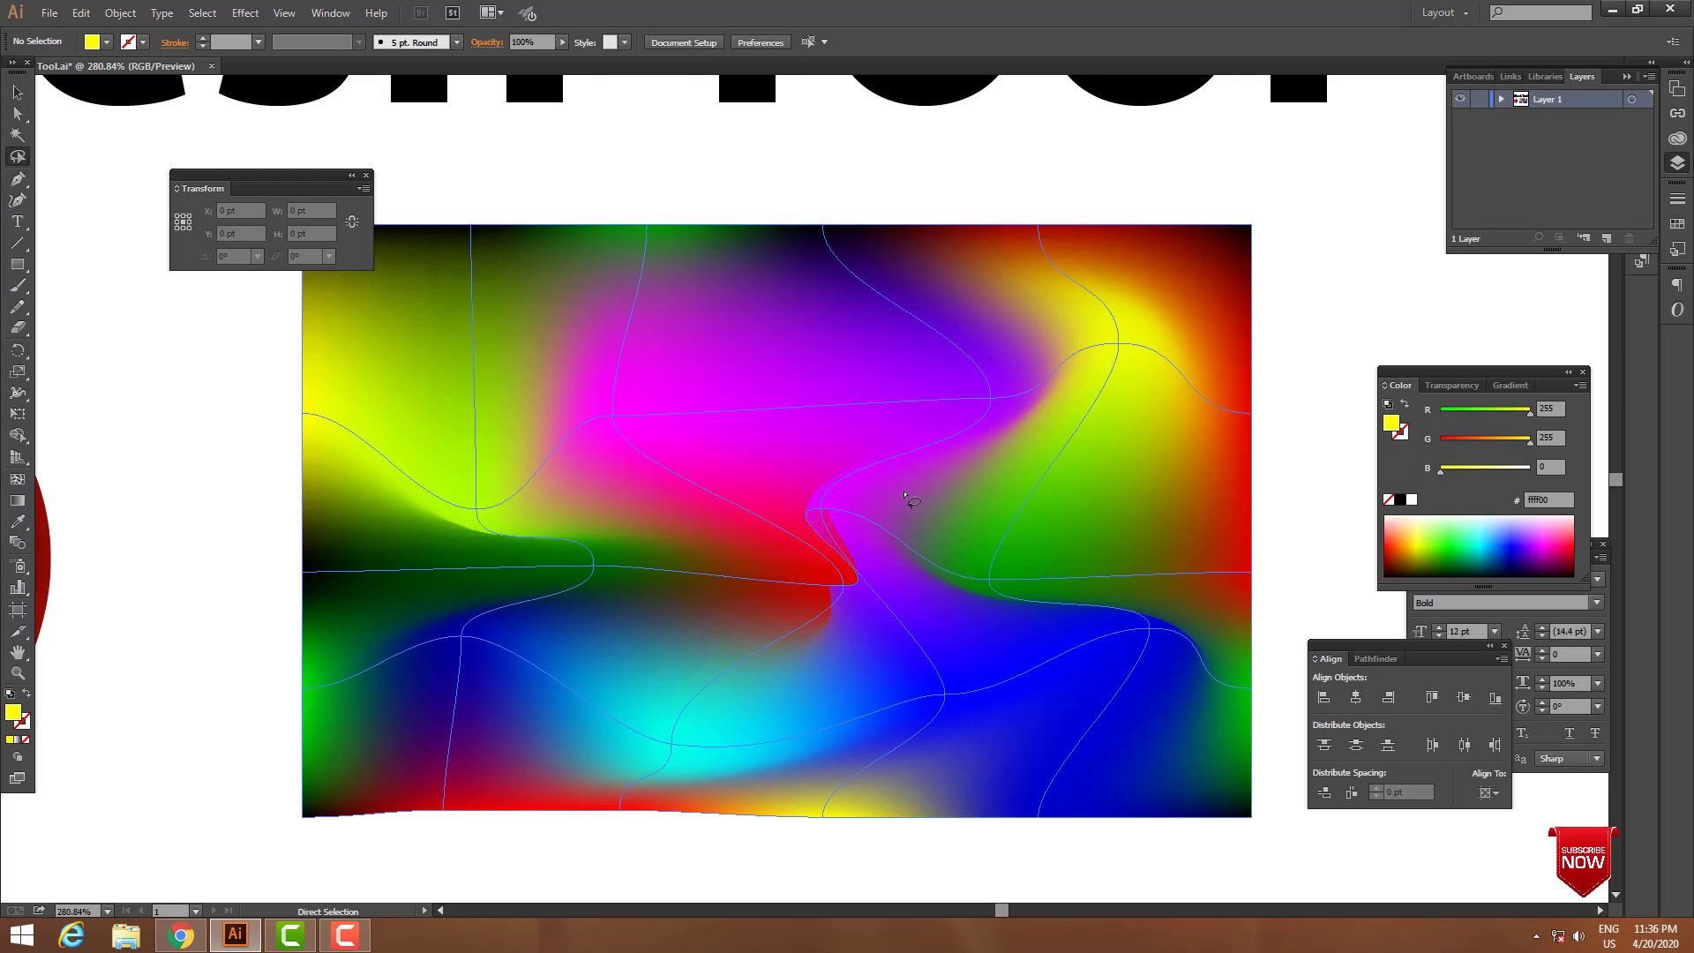
pyautogui.hotkey('ctrl', 'y')
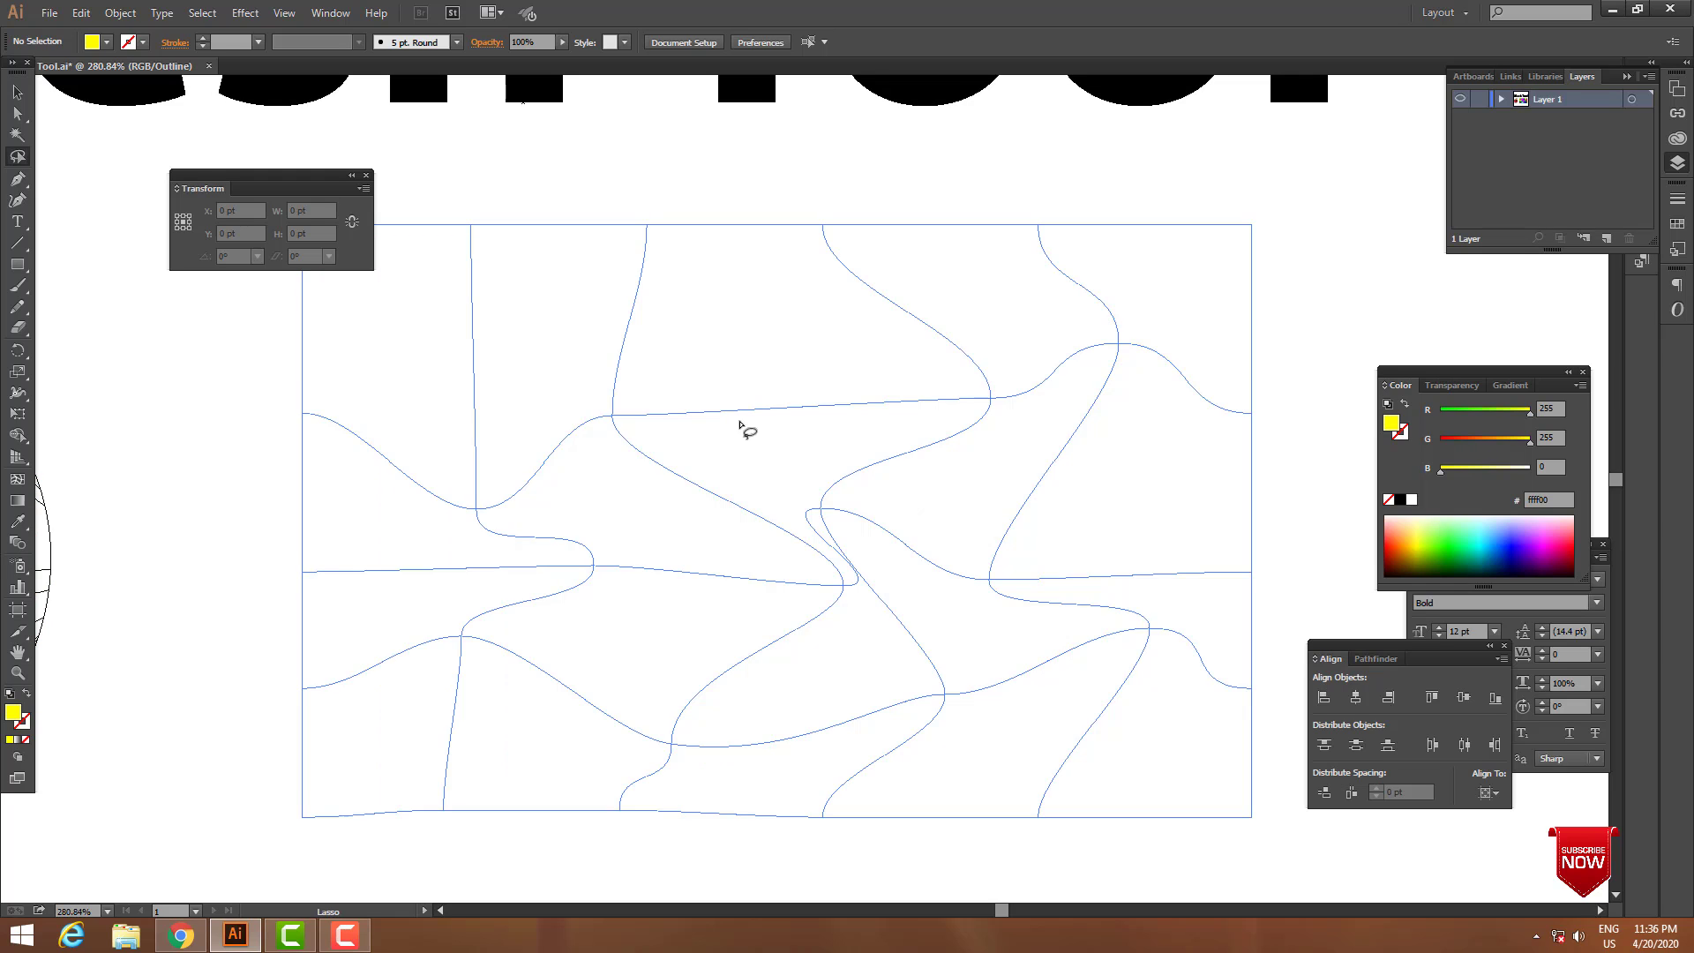
# Try to lasso the magenta, purple and yellow mesh points in outline view with the mesh unselected.
pyautogui.moveTo(569, 347)
pyautogui.mouseDown()
pyautogui.moveTo(925, 447)
pyautogui.moveTo(590, 415)
pyautogui.mouseUp()
pyautogui.click(562, 394)
pyautogui.moveTo(589, 350)
pyautogui.mouseDown()
pyautogui.moveTo(684, 612)
pyautogui.moveTo(609, 424)
pyautogui.mouseUp()
pyautogui.click(1059, 395)
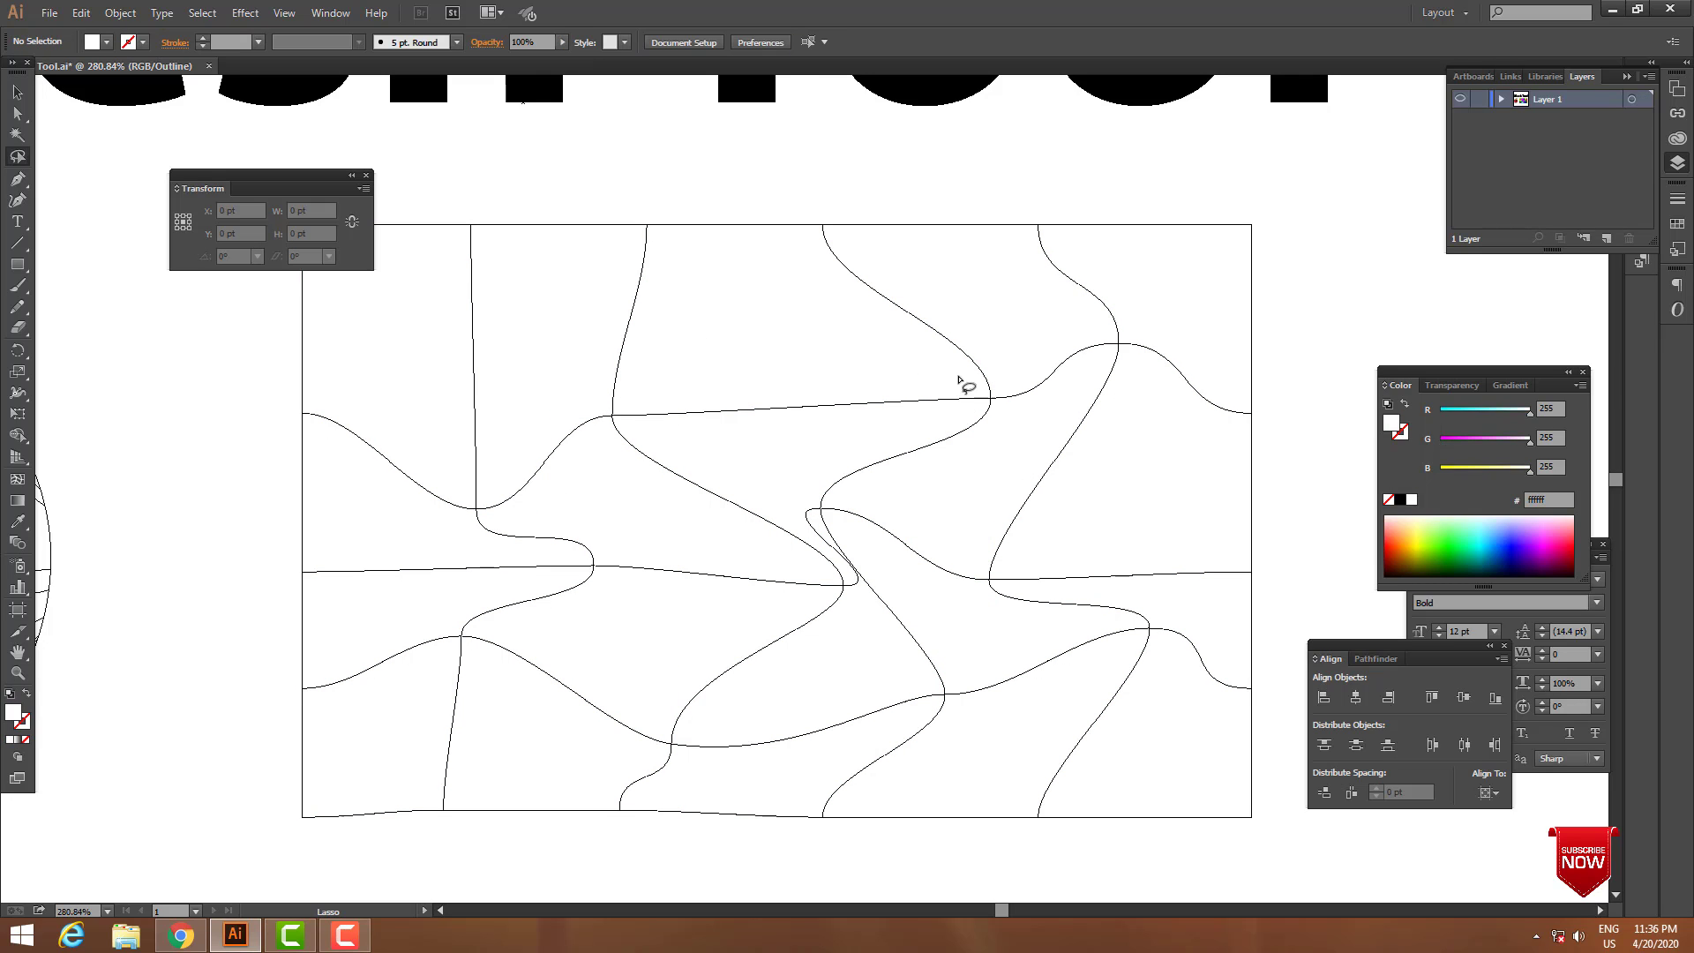
pyautogui.moveTo(945, 367)
pyautogui.mouseDown()
pyautogui.moveTo(978, 295)
pyautogui.moveTo(1035, 278)
pyautogui.moveTo(1091, 274)
pyautogui.moveTo(1150, 308)
pyautogui.moveTo(1176, 398)
pyautogui.moveTo(1114, 481)
pyautogui.moveTo(956, 485)
pyautogui.moveTo(900, 383)
pyautogui.moveTo(921, 314)
pyautogui.moveTo(1050, 270)
pyautogui.moveTo(1148, 298)
pyautogui.moveTo(1199, 387)
pyautogui.moveTo(1109, 499)
pyautogui.moveTo(946, 484)
pyautogui.moveTo(888, 385)
pyautogui.moveTo(930, 316)
pyautogui.moveTo(983, 283)
pyautogui.moveTo(1147, 315)
pyautogui.mouseUp()
# Select the whole mesh, lasso its purple and yellow points near the upper right, and return the artwork to colour preview.
pyautogui.click(17, 113)
pyautogui.click(17, 93)
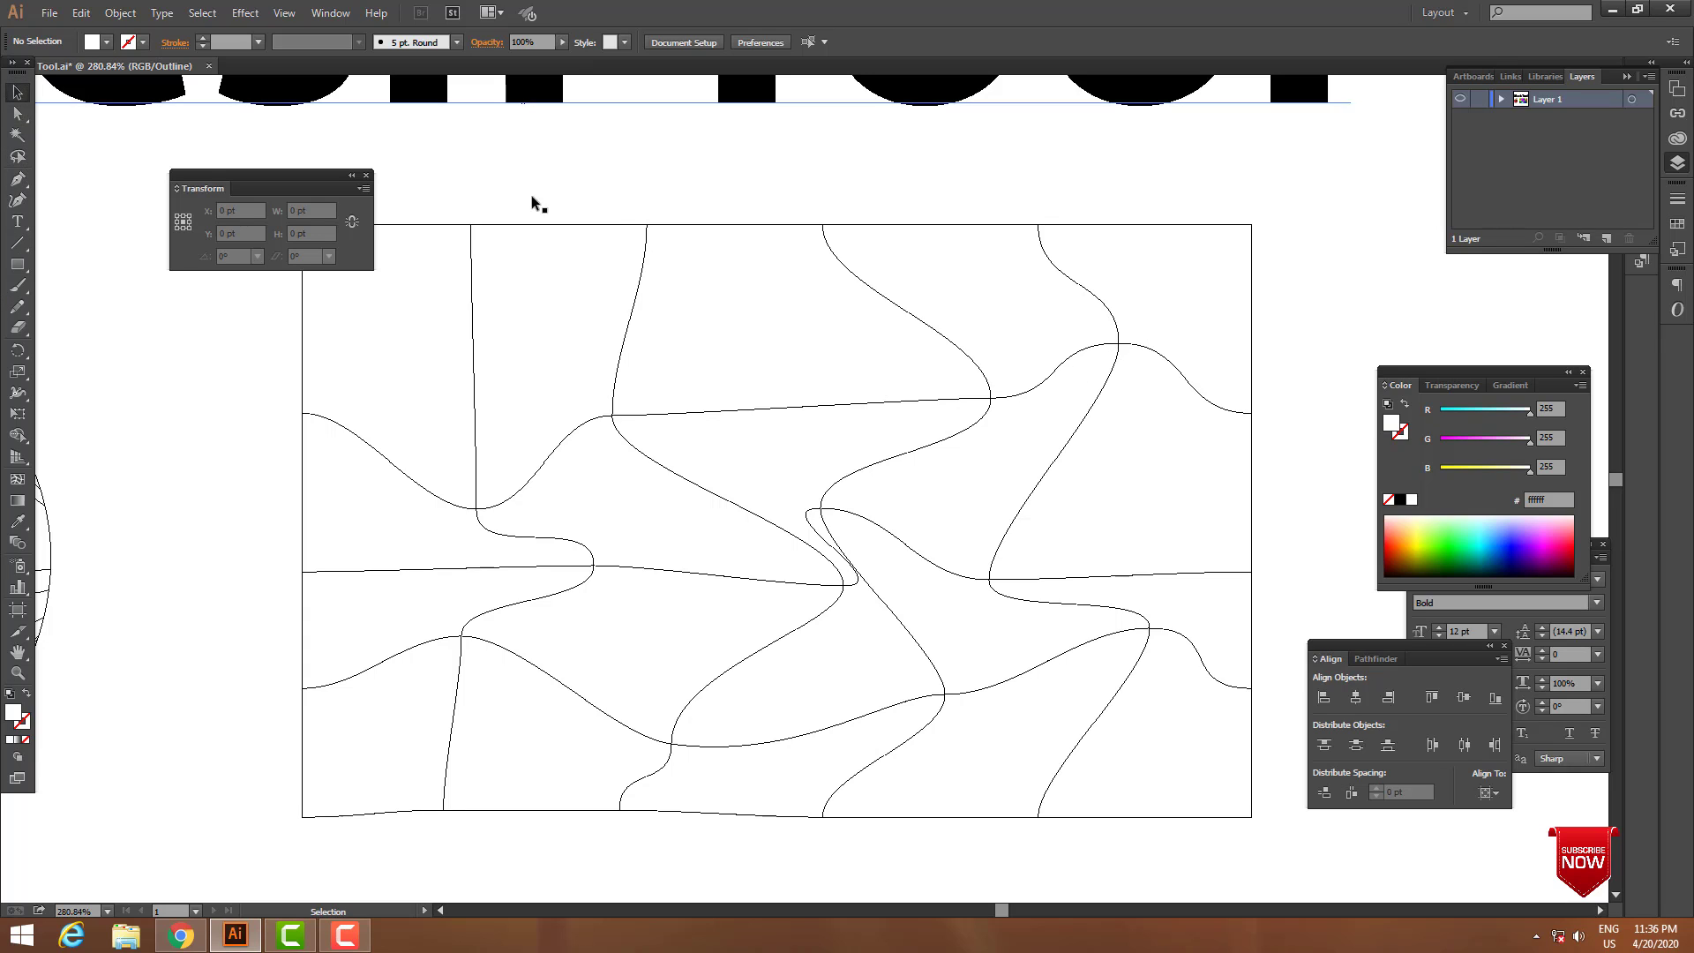
pyautogui.click(633, 223)
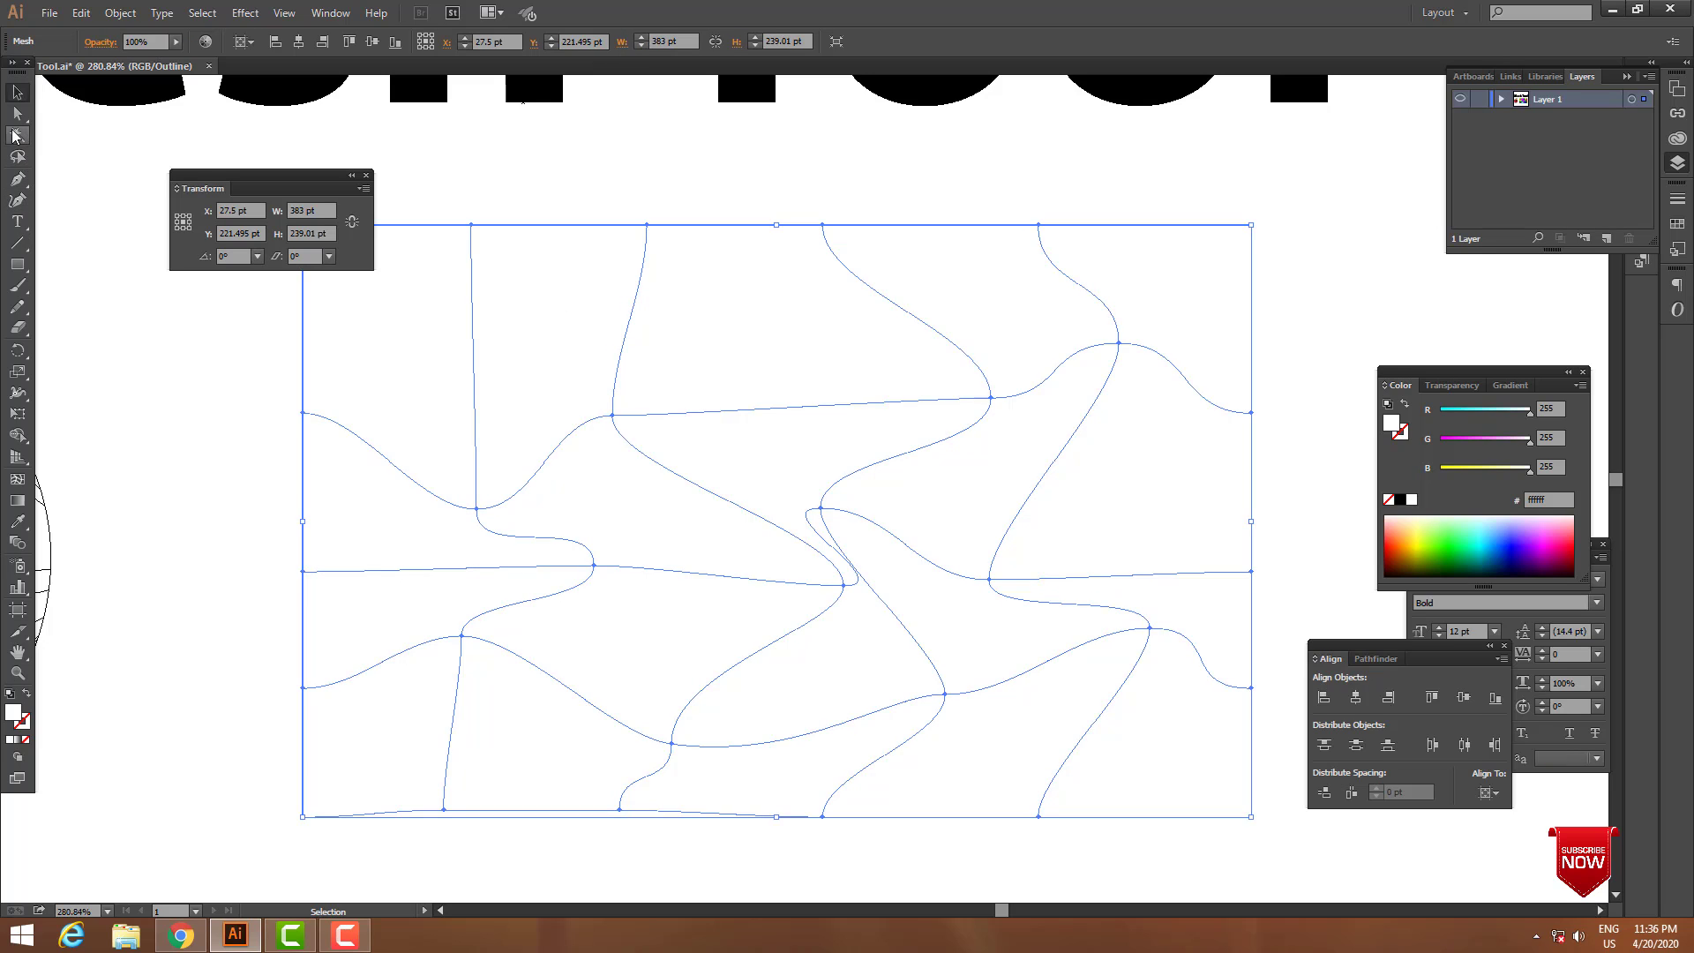
pyautogui.click(17, 156)
pyautogui.moveTo(1108, 427)
pyautogui.mouseDown()
pyautogui.moveTo(1040, 314)
pyautogui.moveTo(1014, 453)
pyautogui.moveTo(968, 389)
pyautogui.mouseUp()
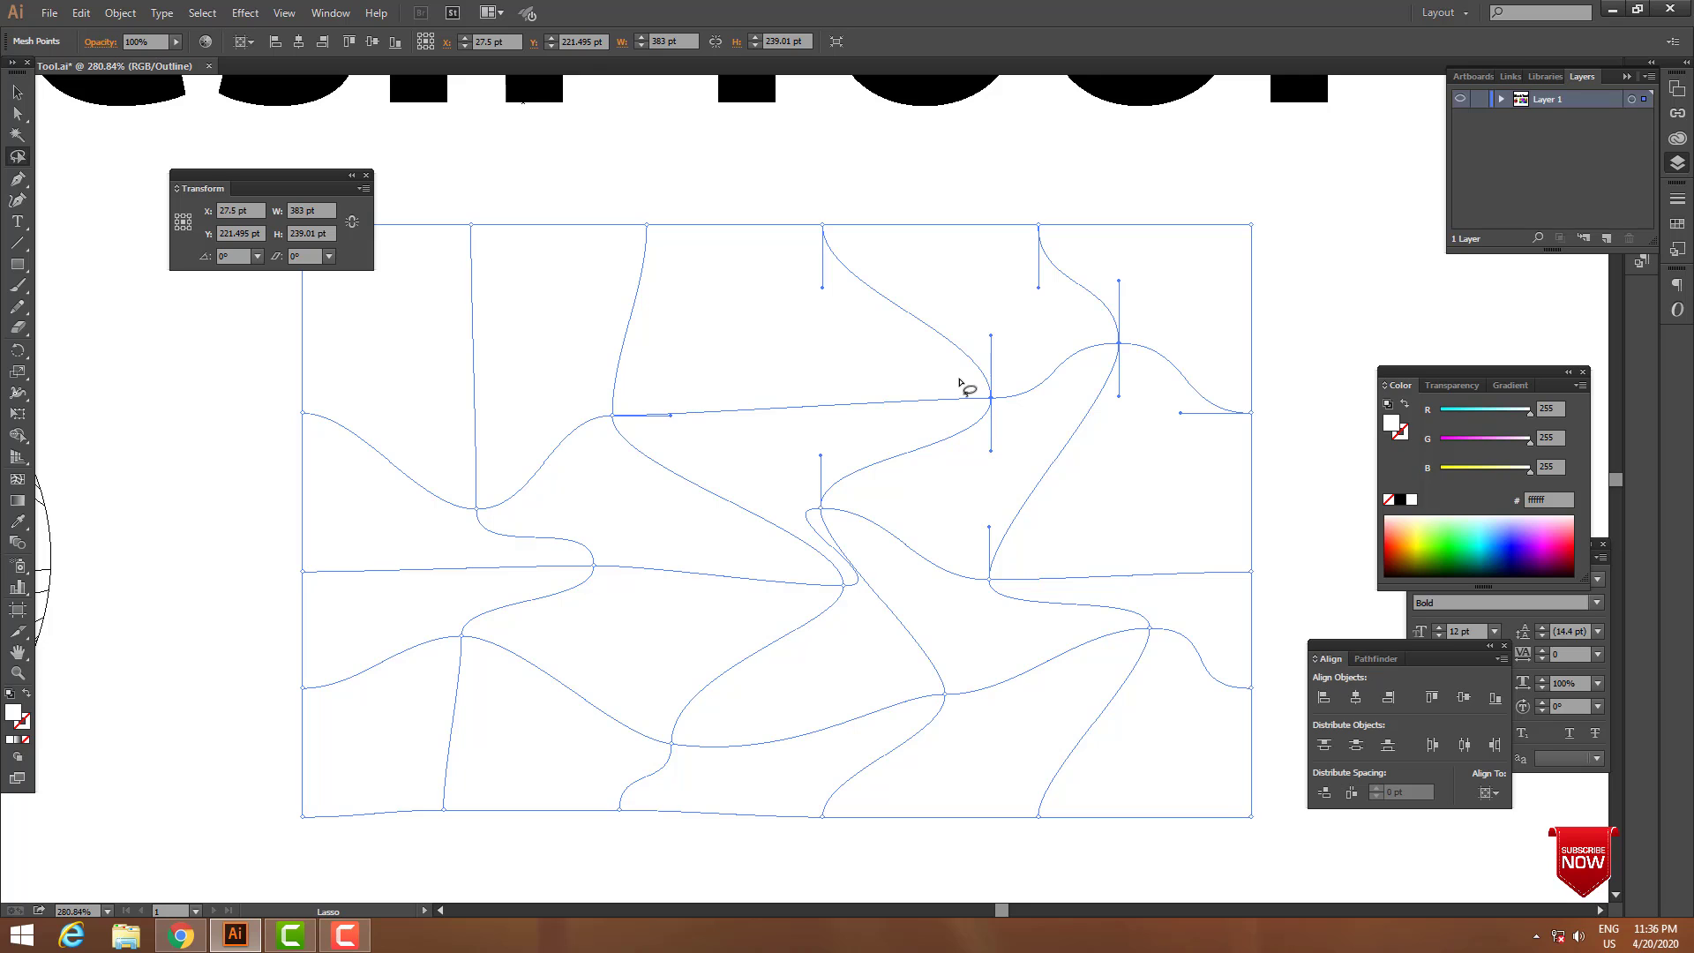
pyautogui.hotkey('ctrl', 'y')
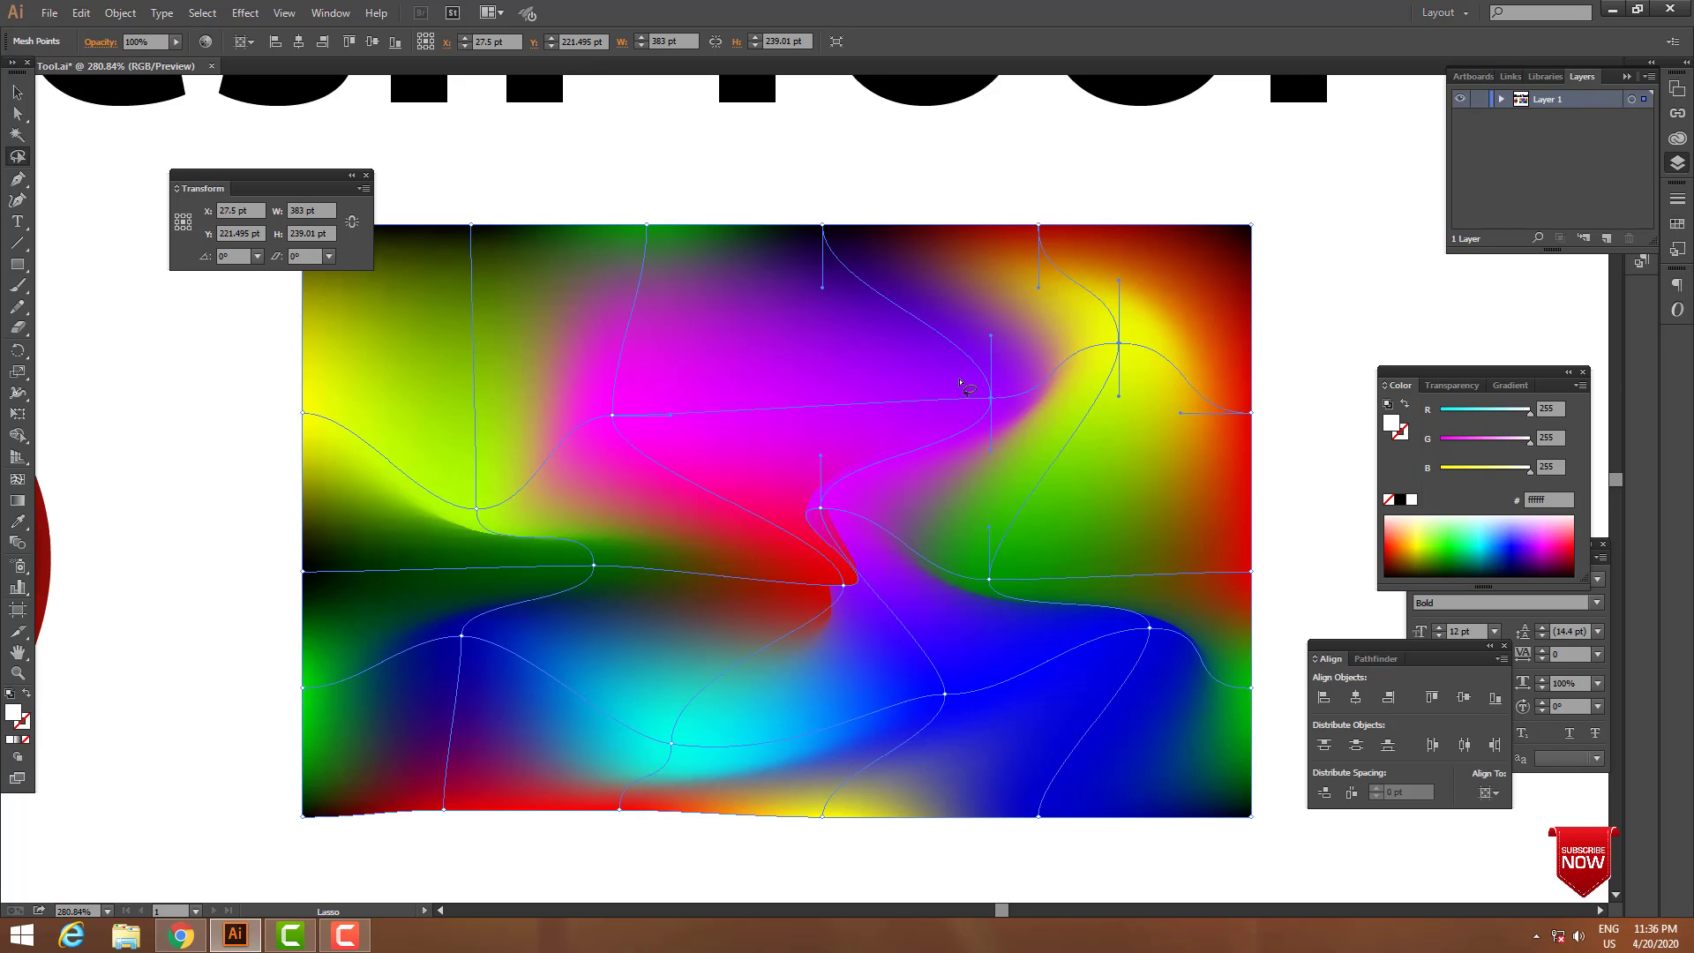
# Lasso only the magenta mesh point at the upper left and recolour it yellow, R 255, G 242, B 0.
pyautogui.click(1270, 333)
pyautogui.moveTo(550, 399)
pyautogui.mouseDown()
pyautogui.moveTo(623, 310)
pyautogui.moveTo(723, 401)
pyautogui.moveTo(648, 491)
pyautogui.mouseUp()
pyautogui.moveTo(574, 401)
pyautogui.mouseDown()
pyautogui.moveTo(654, 466)
pyautogui.moveTo(608, 464)
pyautogui.mouseUp()
pyautogui.click(1481, 438)
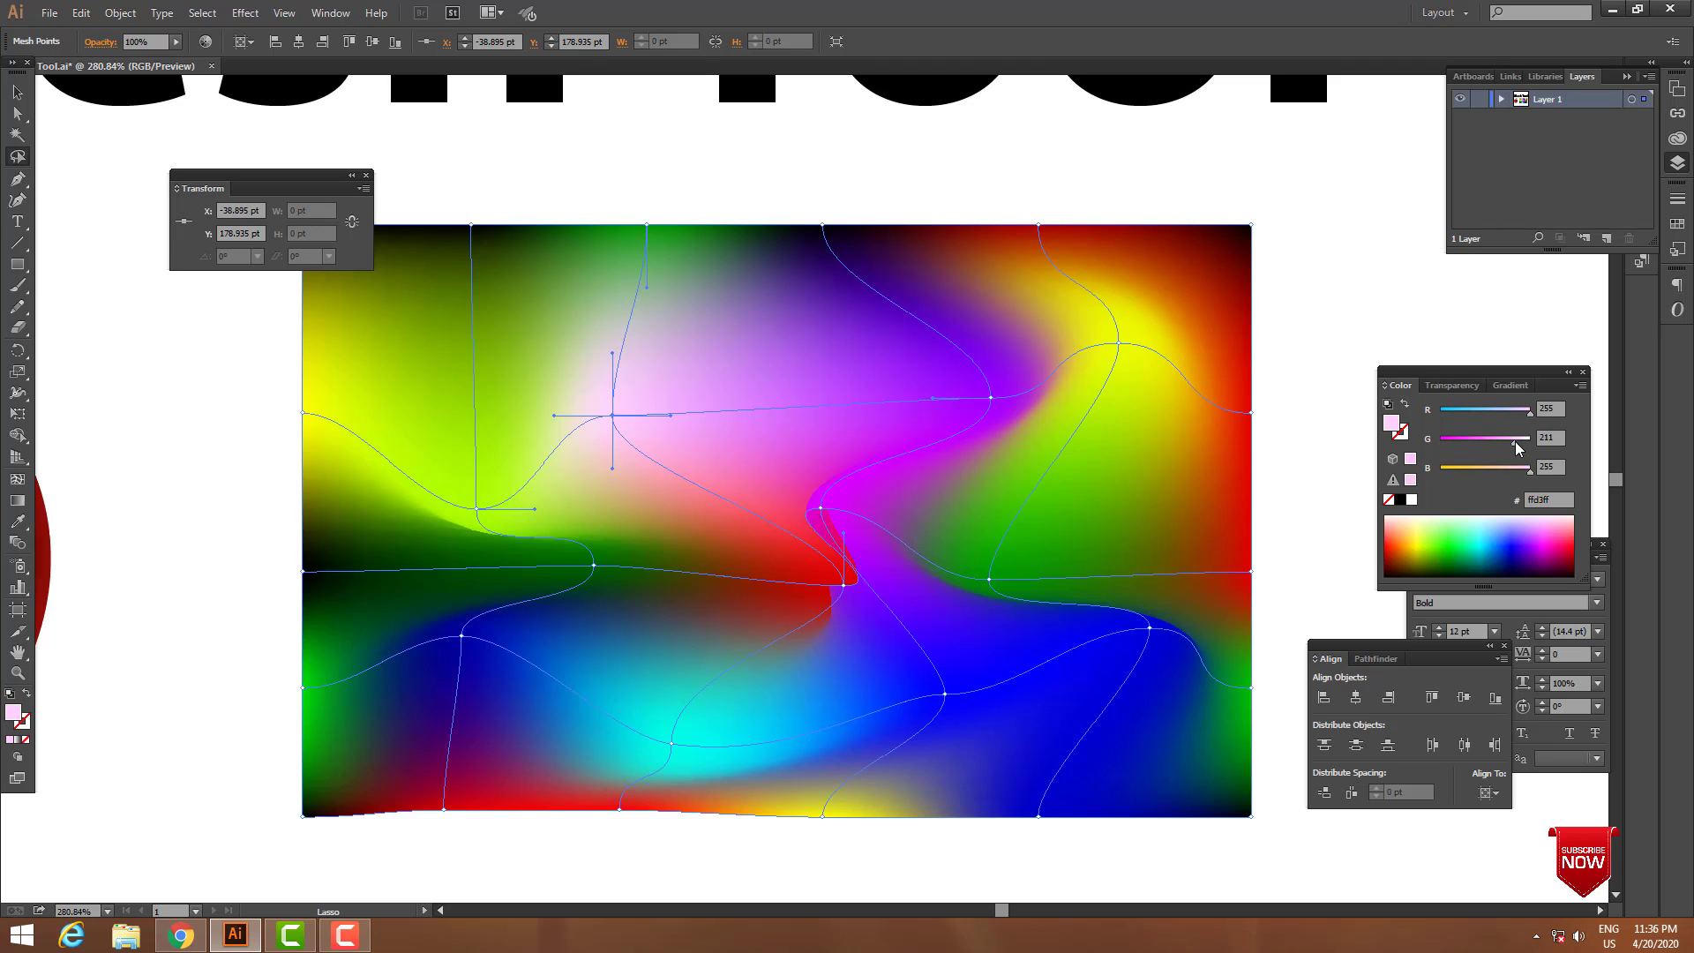
pyautogui.moveTo(1495, 473); pyautogui.dragTo(1526, 441)
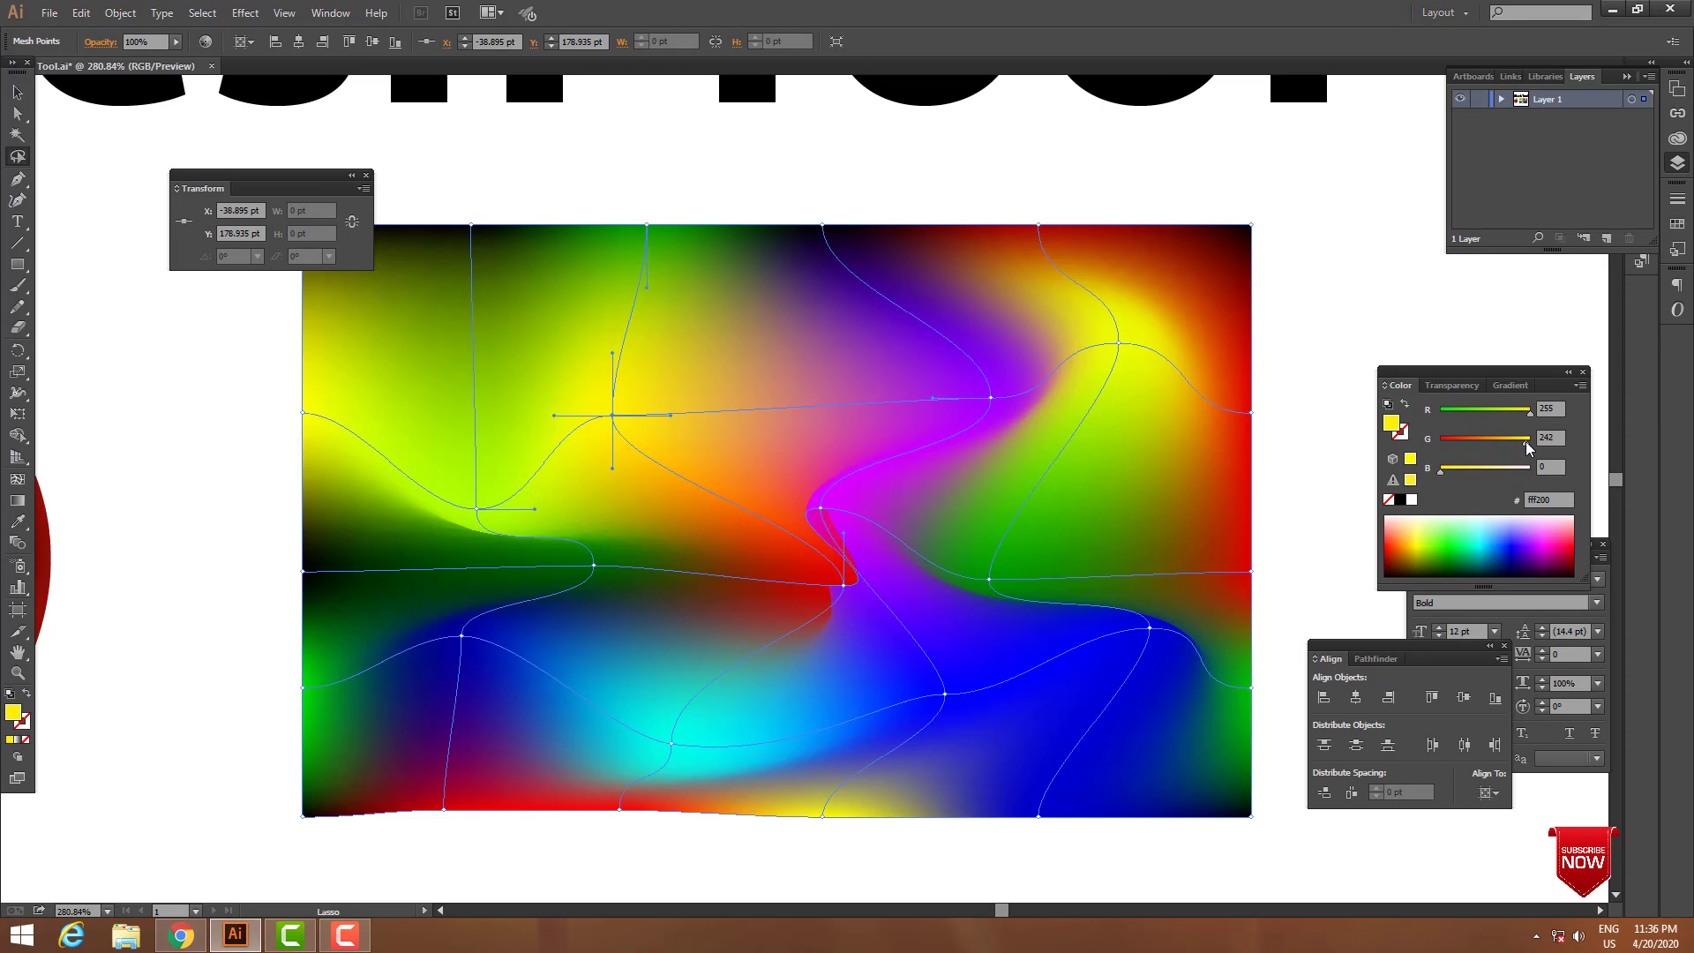
# Lasso the blue mesh point at the lower right, recolour it cyan by setting G to 255, and deselect the mesh.
pyautogui.moveTo(1103, 697)
pyautogui.mouseDown()
pyautogui.moveTo(1132, 627)
pyautogui.moveTo(1200, 655)
pyautogui.moveTo(1122, 617)
pyautogui.mouseUp()
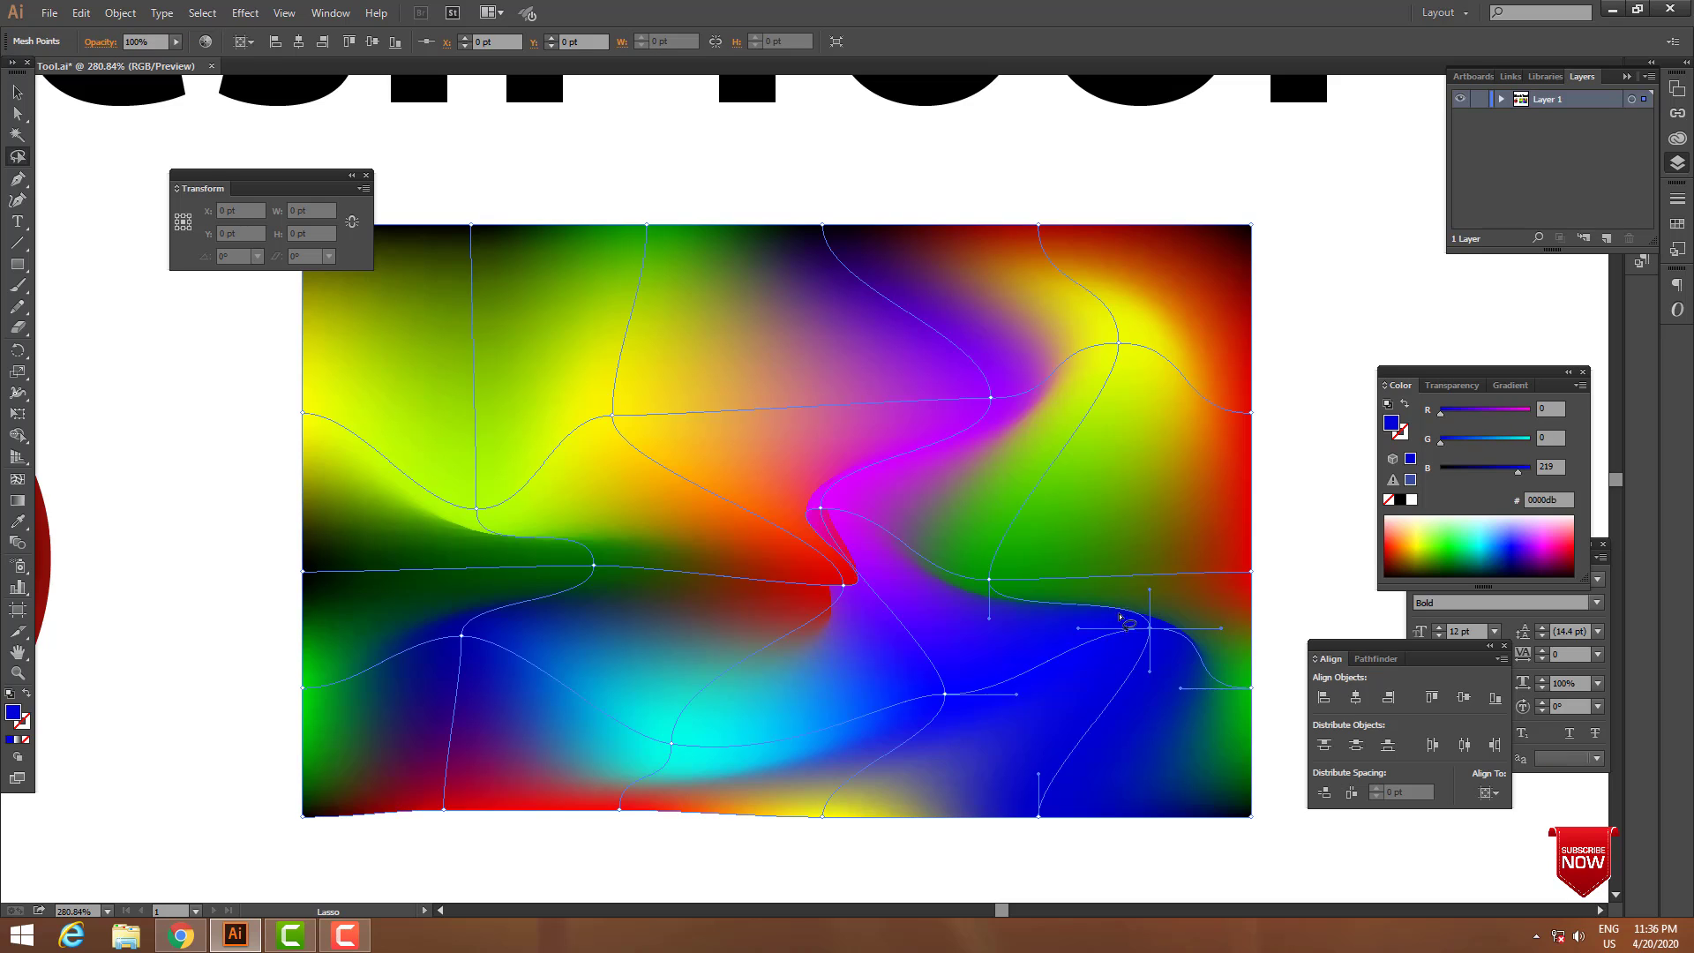
pyautogui.click(1505, 439)
pyautogui.moveTo(1506, 443); pyautogui.dragTo(1542, 443)
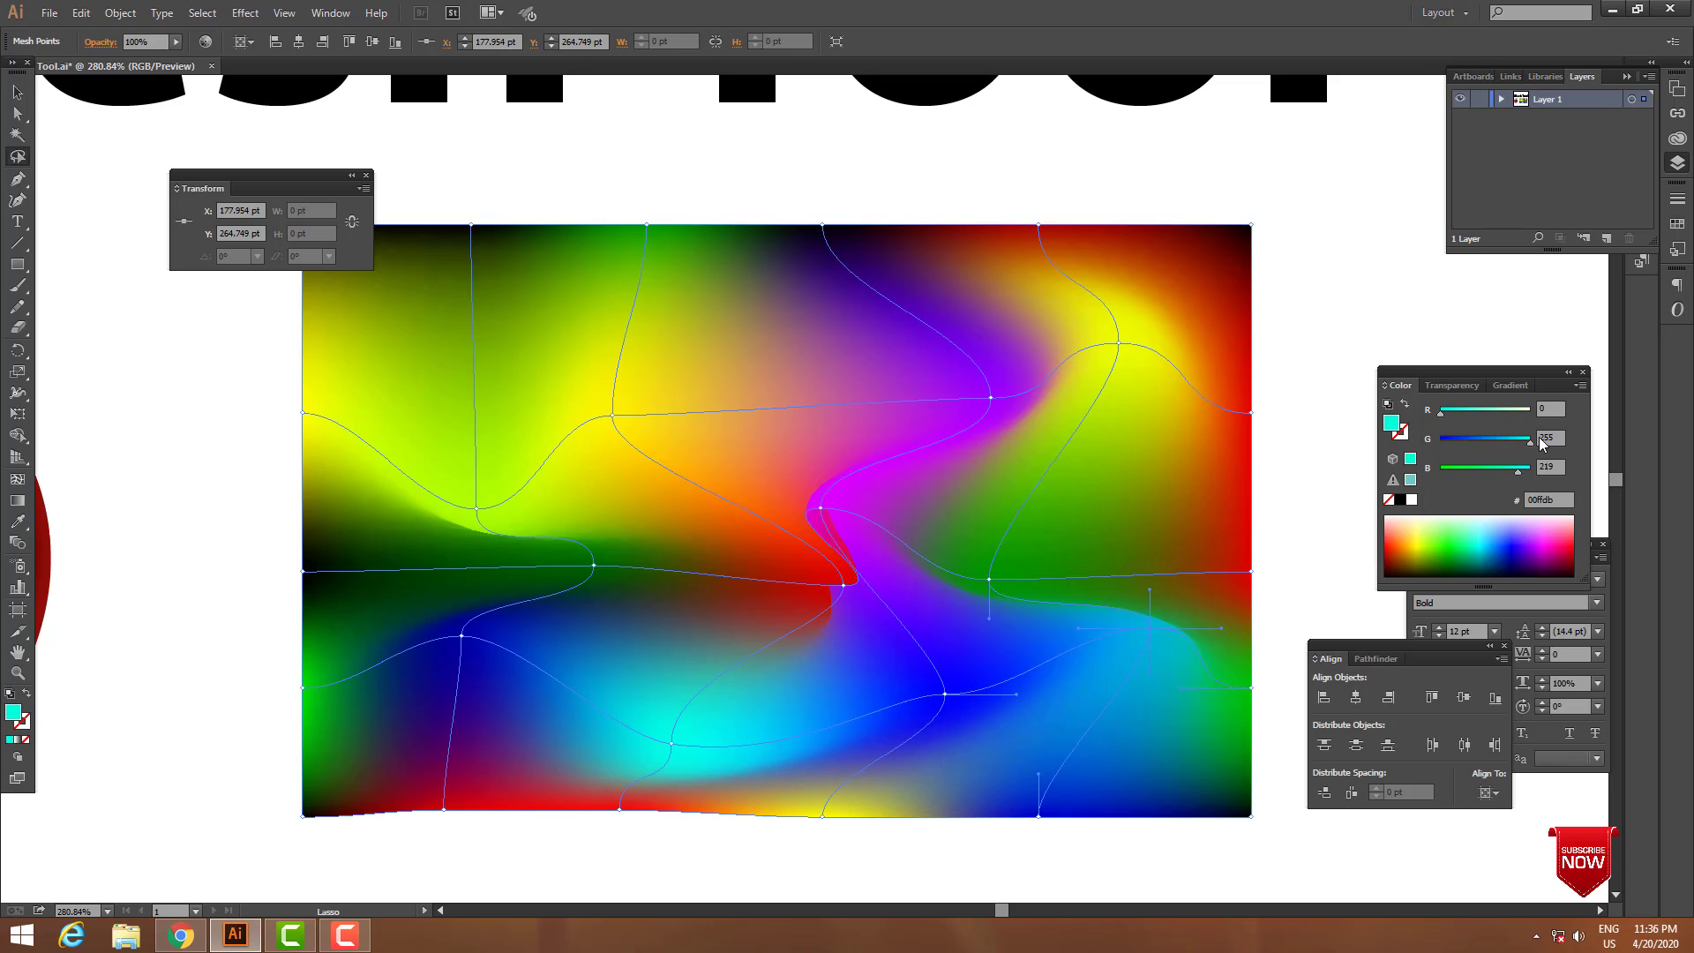
pyautogui.click(1319, 834)
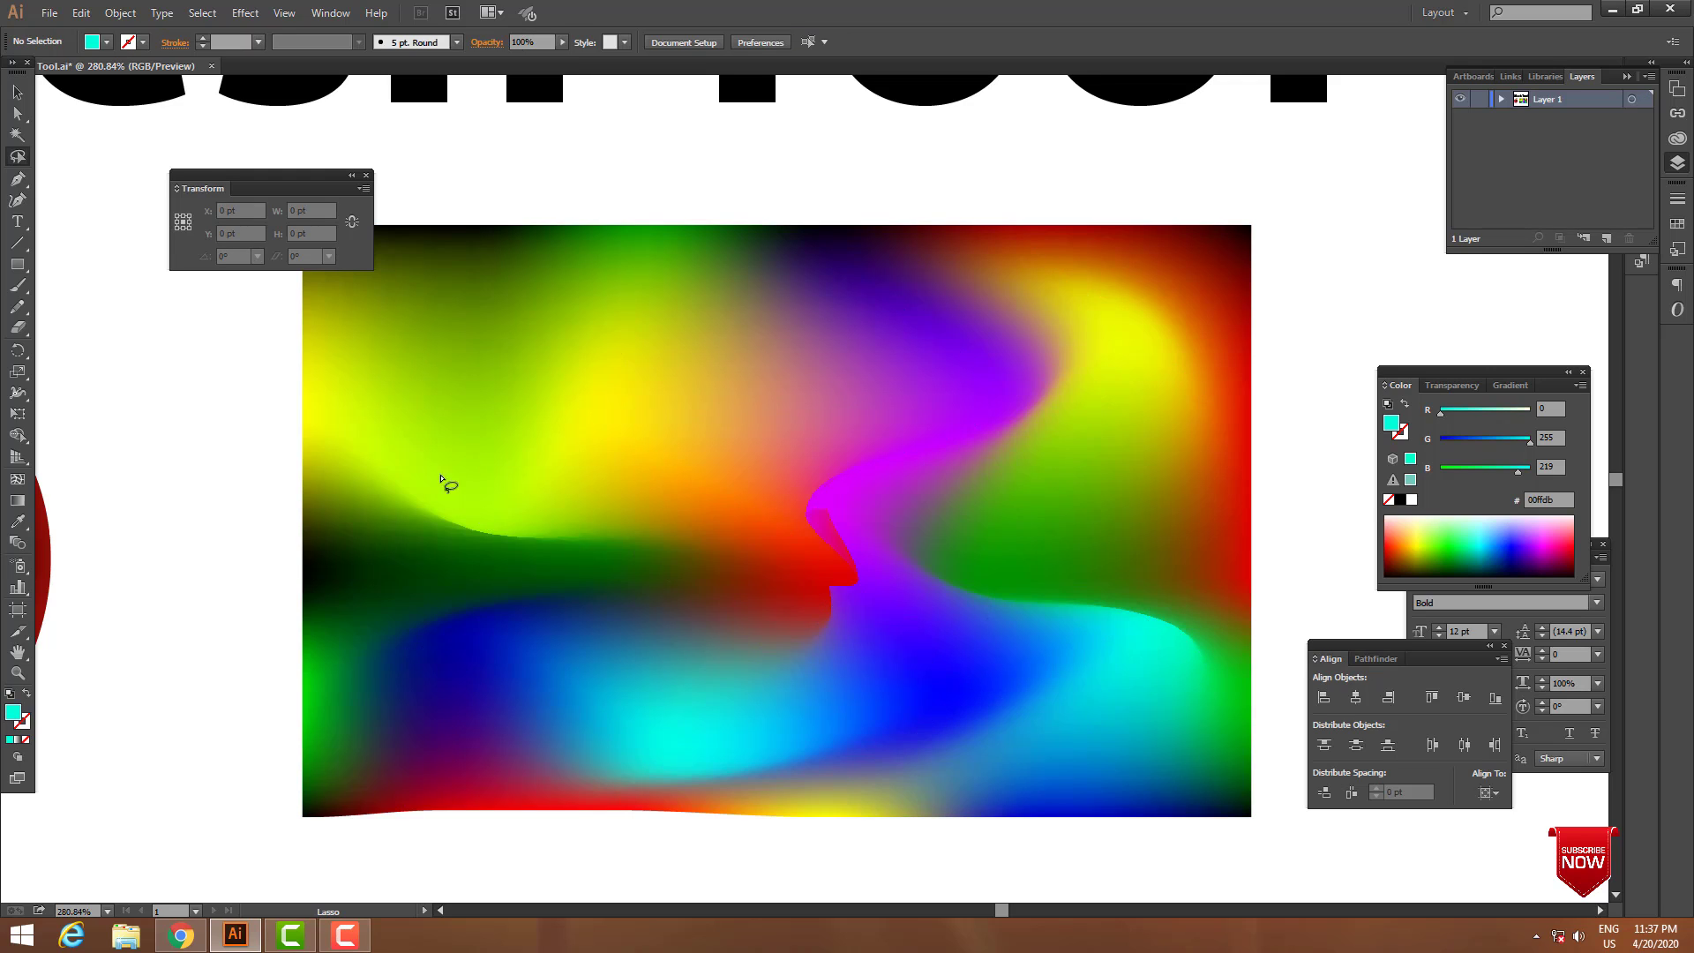
# Lasso the lime mesh point, set its colour to R 175, G 255, B 0, and switch to the Selection tool.
pyautogui.moveTo(447, 480)
pyautogui.mouseDown()
pyautogui.moveTo(503, 518)
pyautogui.moveTo(561, 510)
pyautogui.mouseUp()
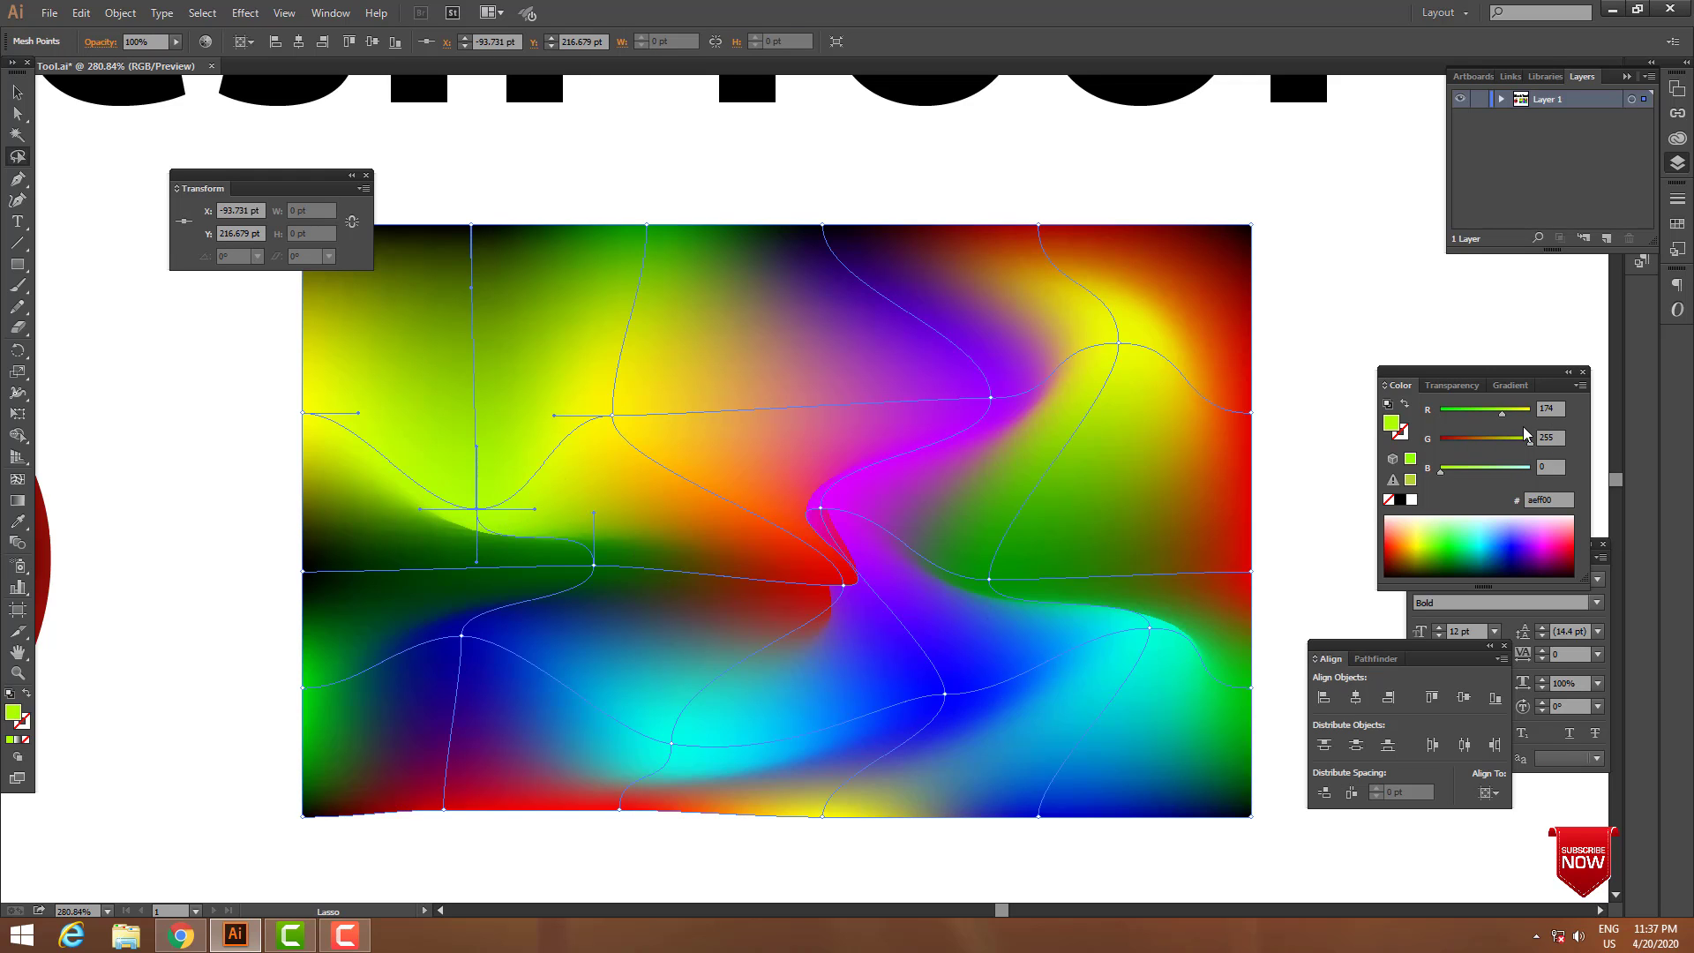
pyautogui.moveTo(1473, 411); pyautogui.dragTo(1507, 430)
pyautogui.click(19, 93)
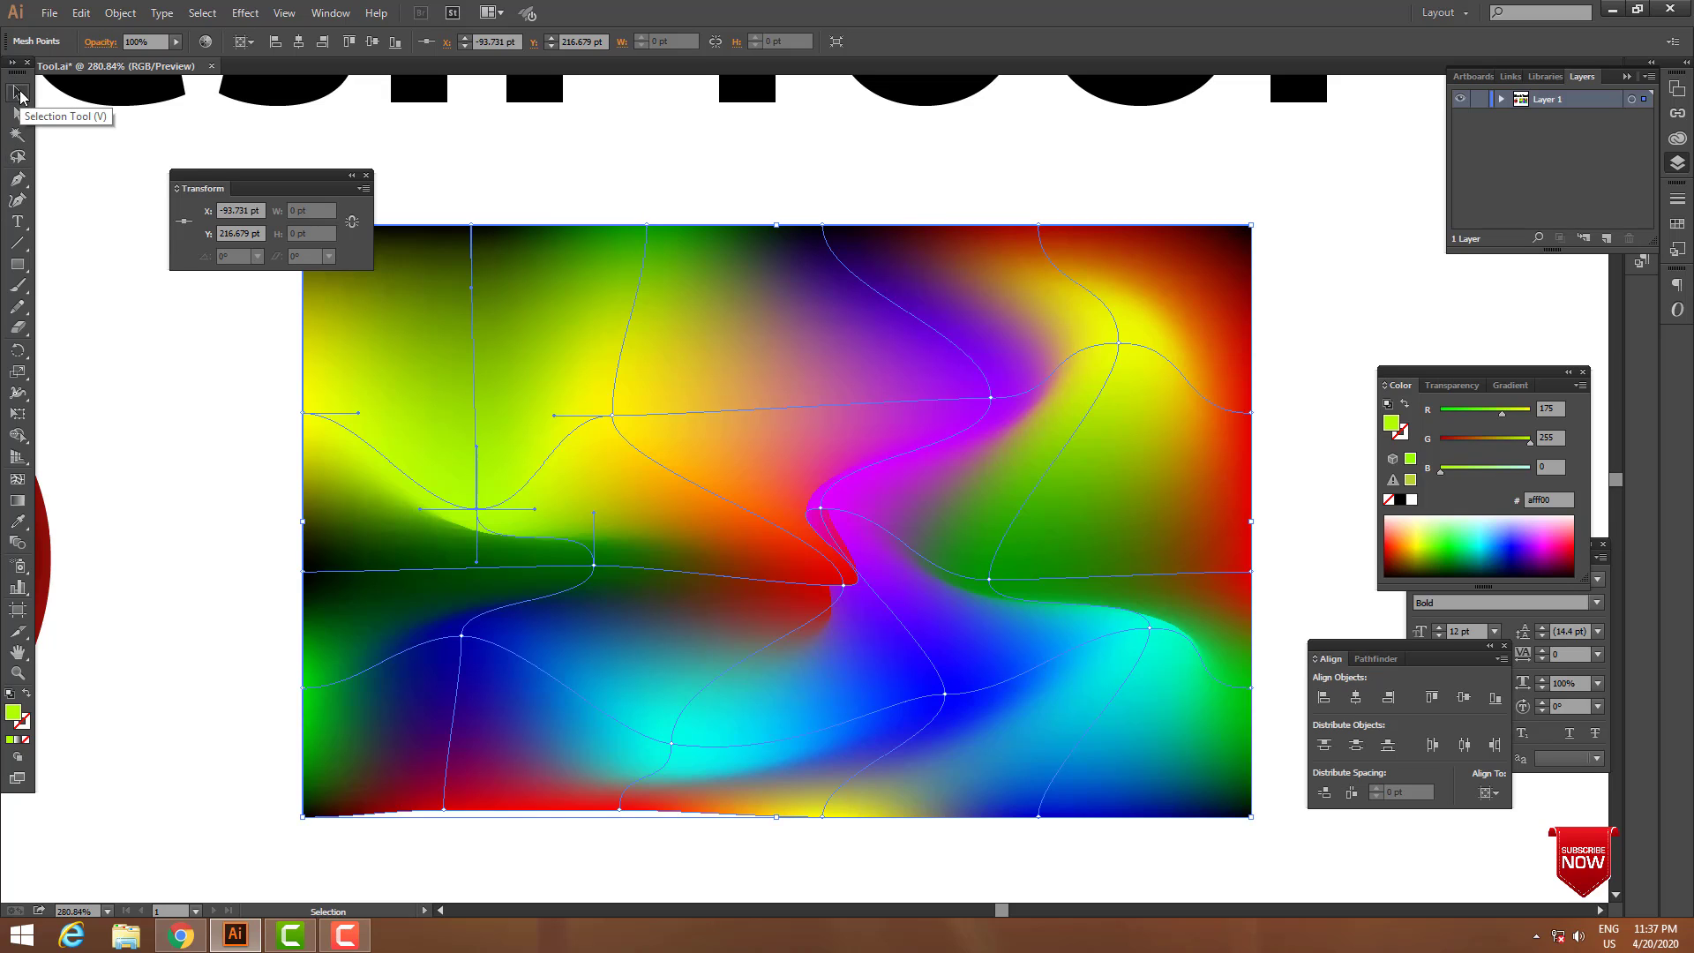